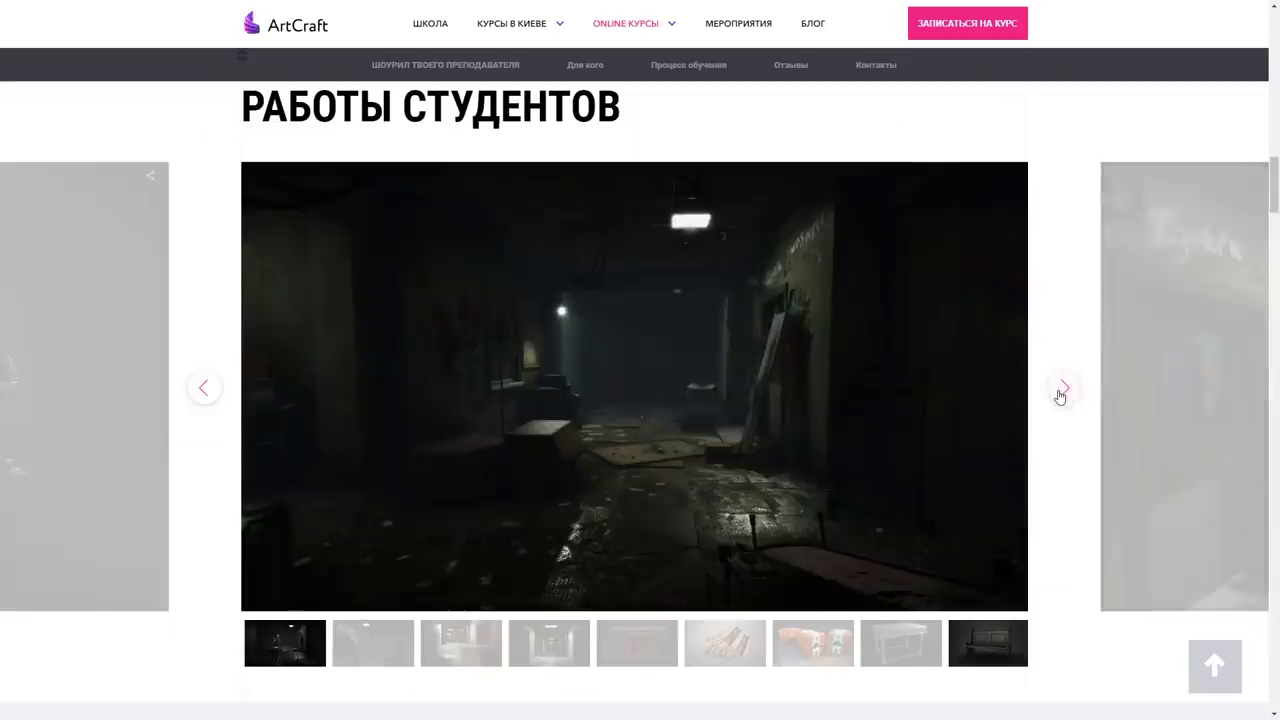
Step: Page through six more student works in the ArtCraft gallery
click(1062, 390)
click(1062, 390)
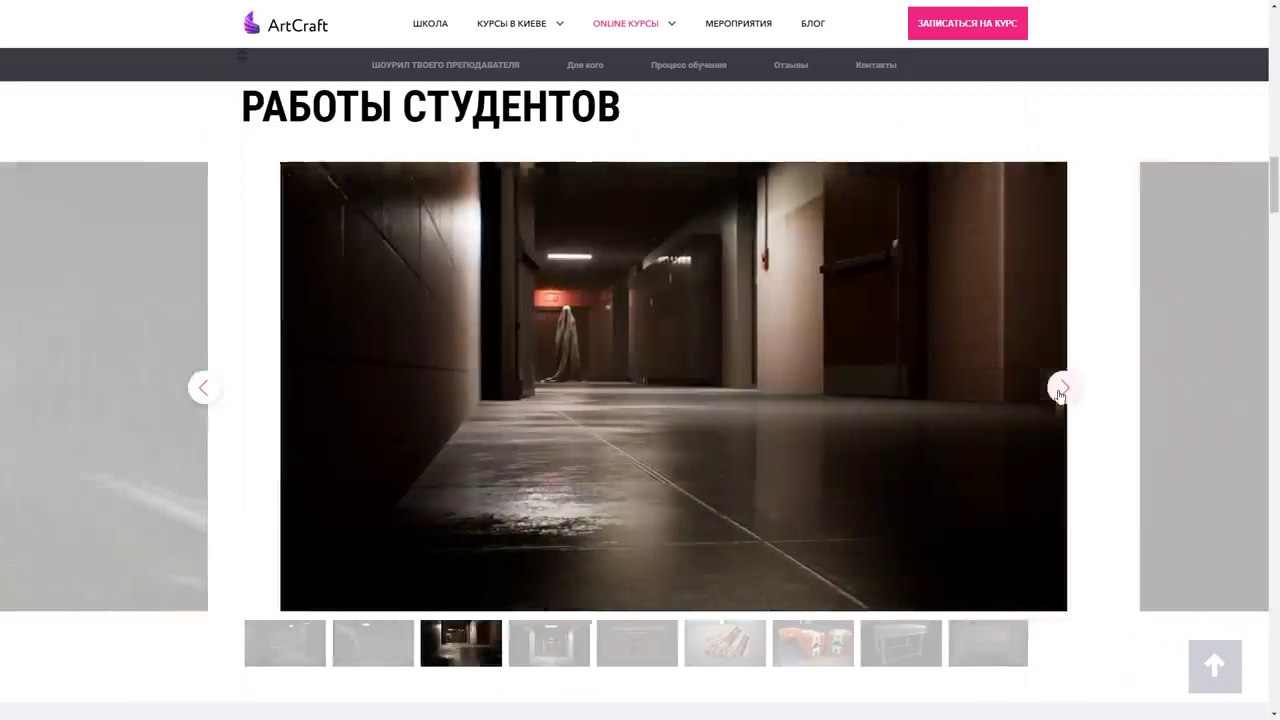
click(1062, 390)
click(1062, 390)
click(1062, 390)
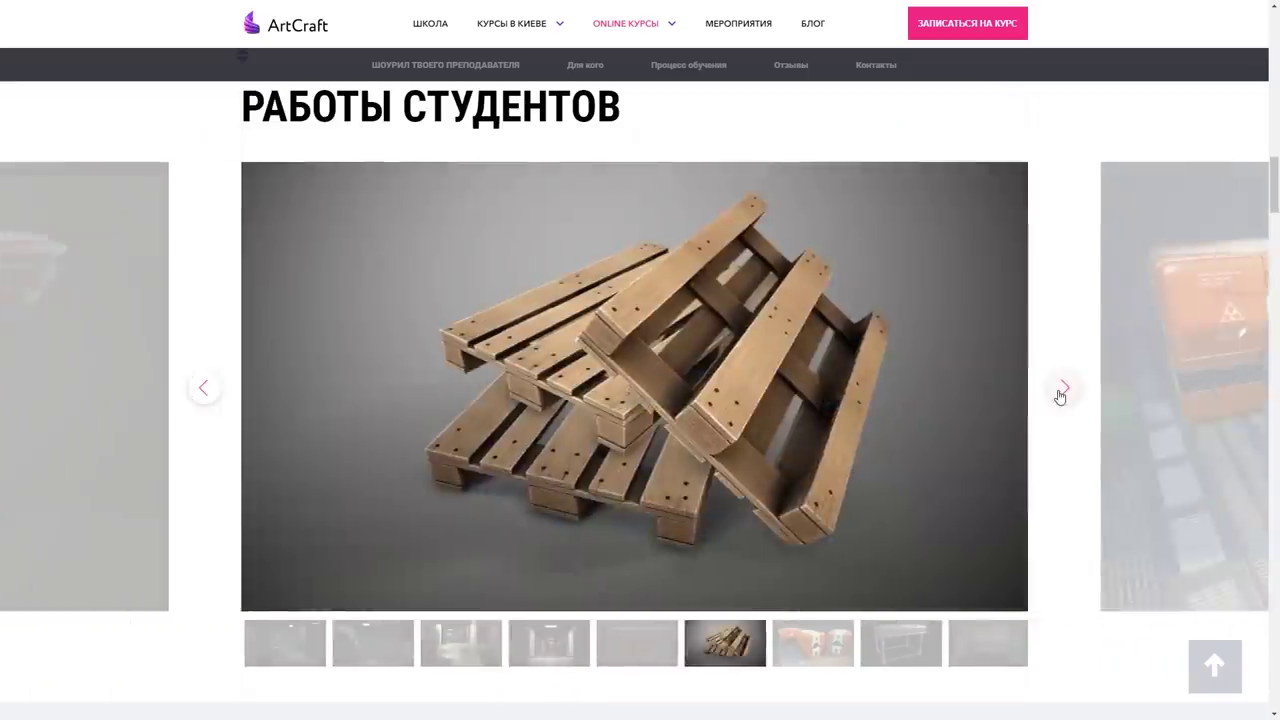
click(1062, 390)
scroll(1060, 397, down, 5)
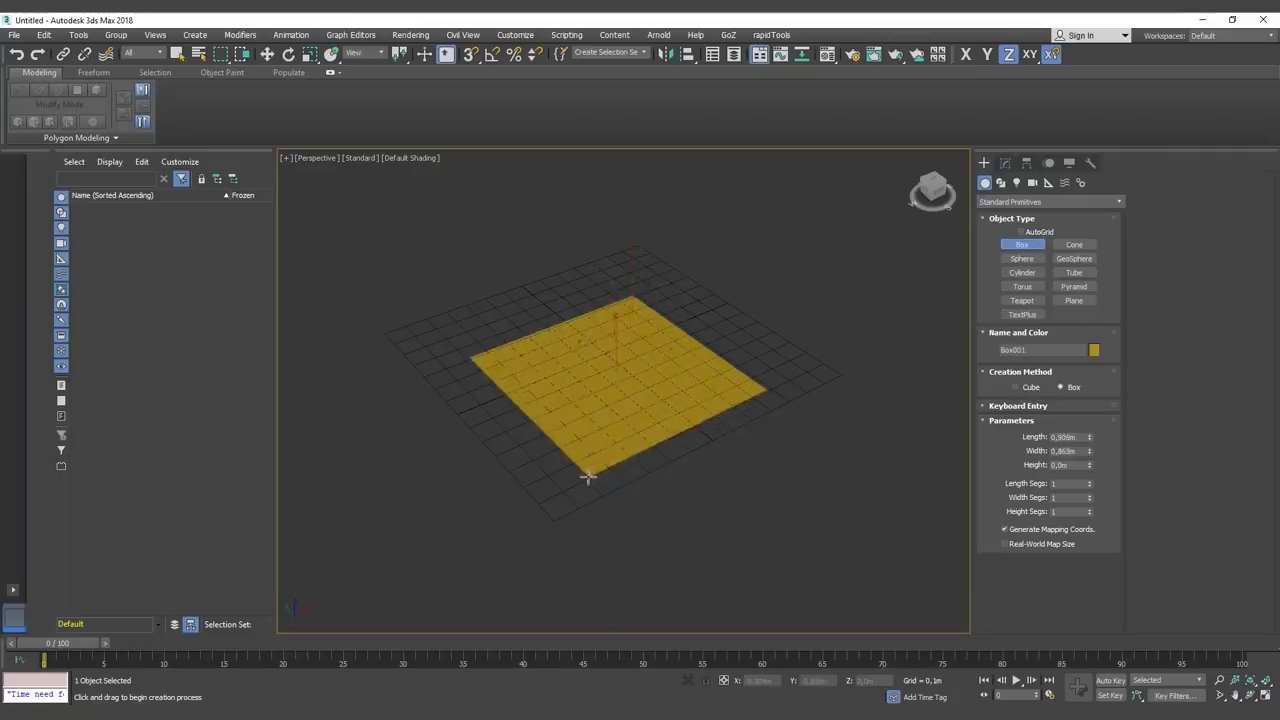
Step: Give the new Box001 base its height
drag(588, 477, 588, 477)
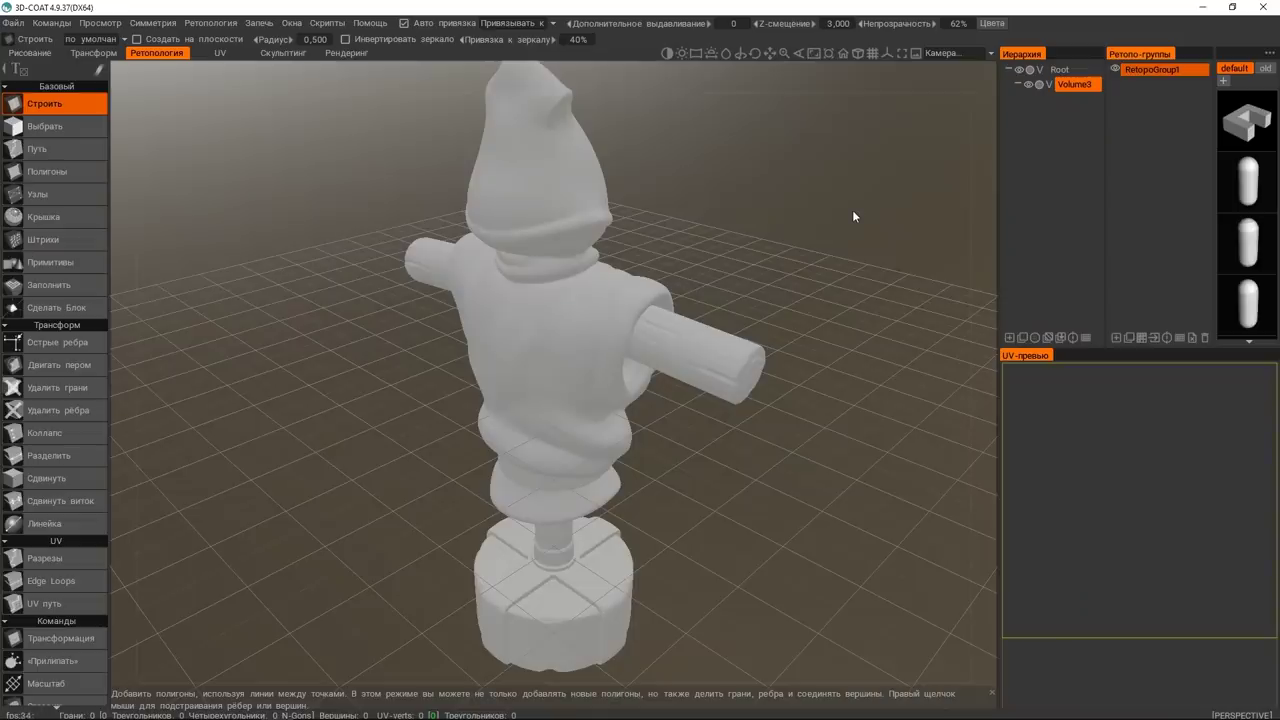
Step: Orbit the scarecrow reference to a front view, then look down over the torso and neck
drag(852, 216, 903, 211)
scroll(476, 337, up, 3)
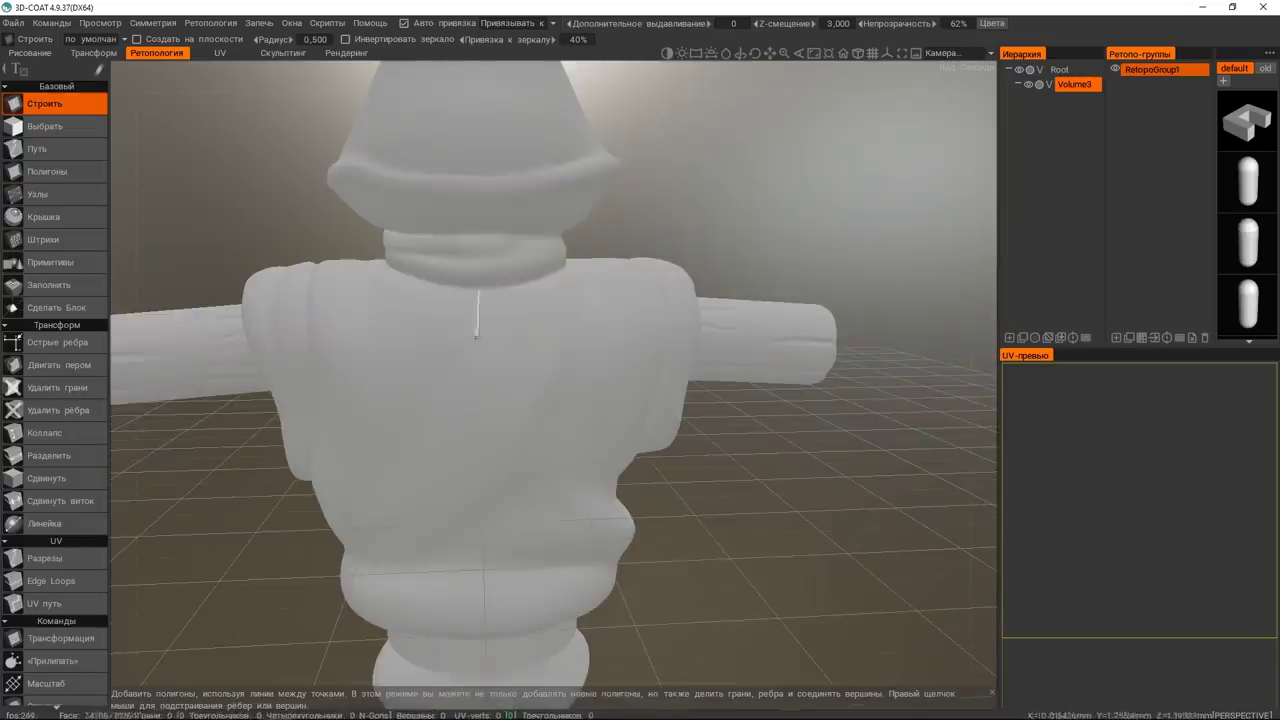
right_drag(640, 310, 569, 371)
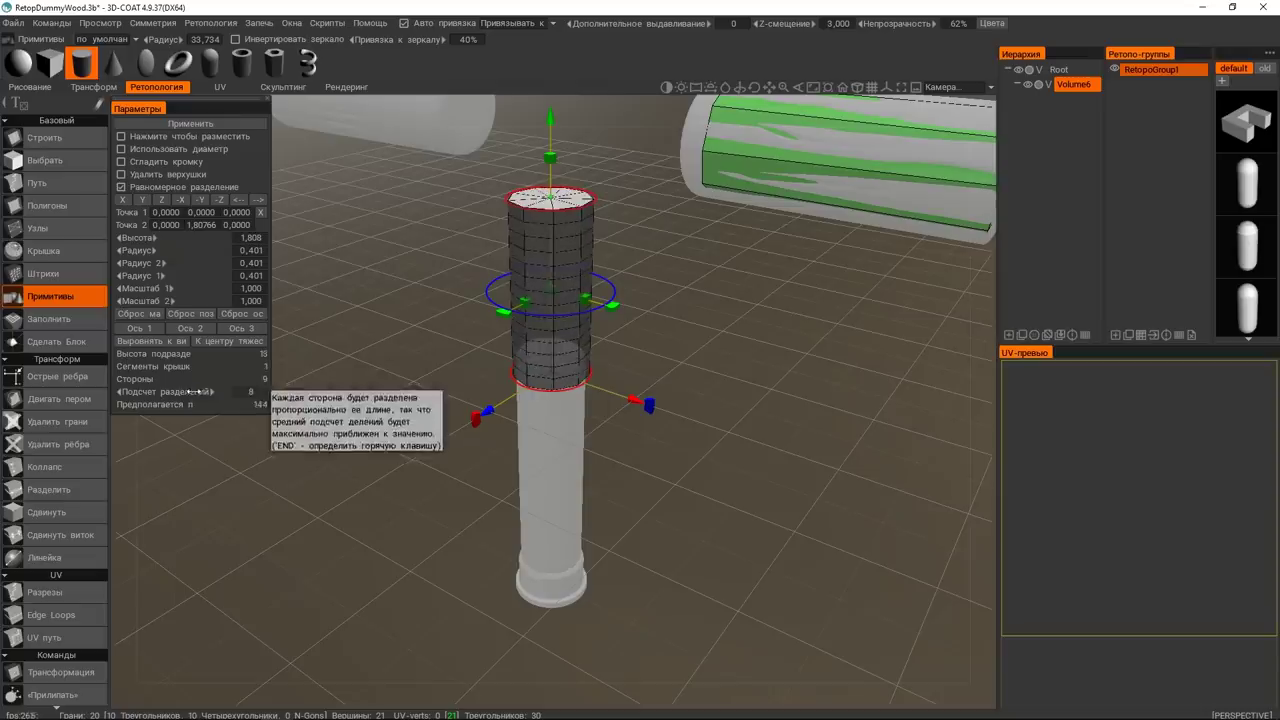
Step: Move the cylinder primitive down the post and view the figure from the front
click(262, 342)
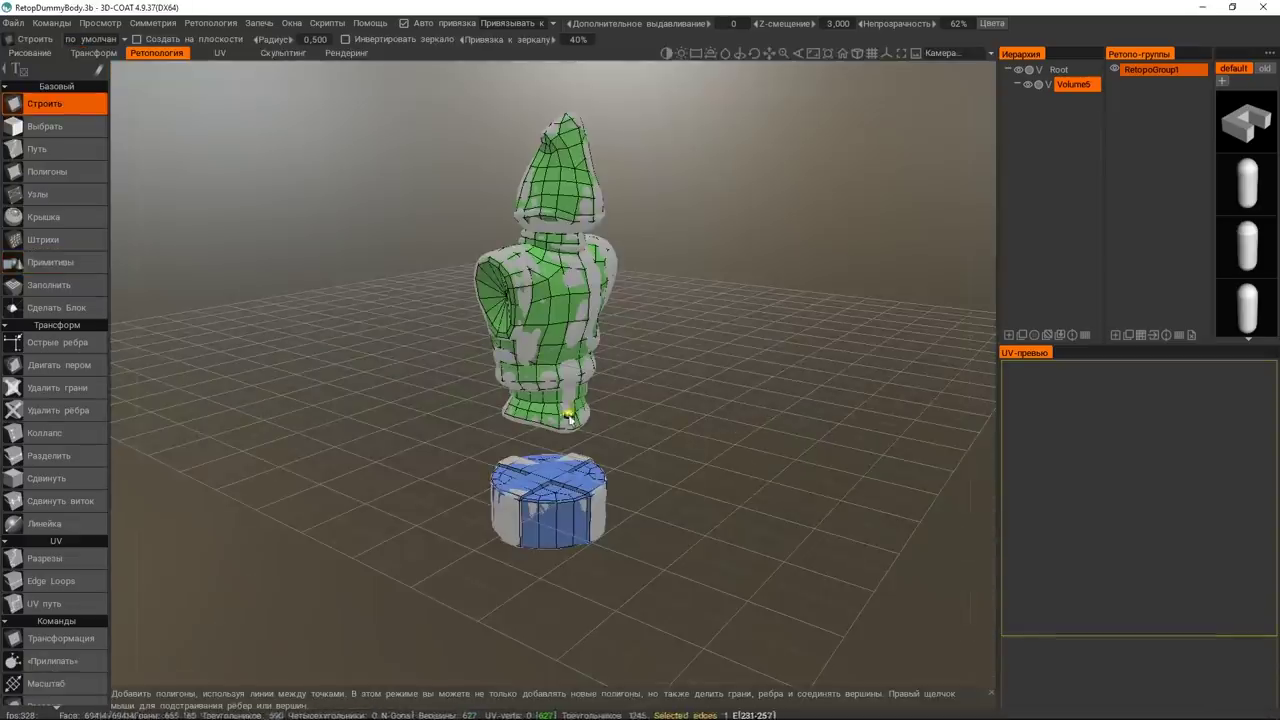
middle_drag(568, 418, 678, 427)
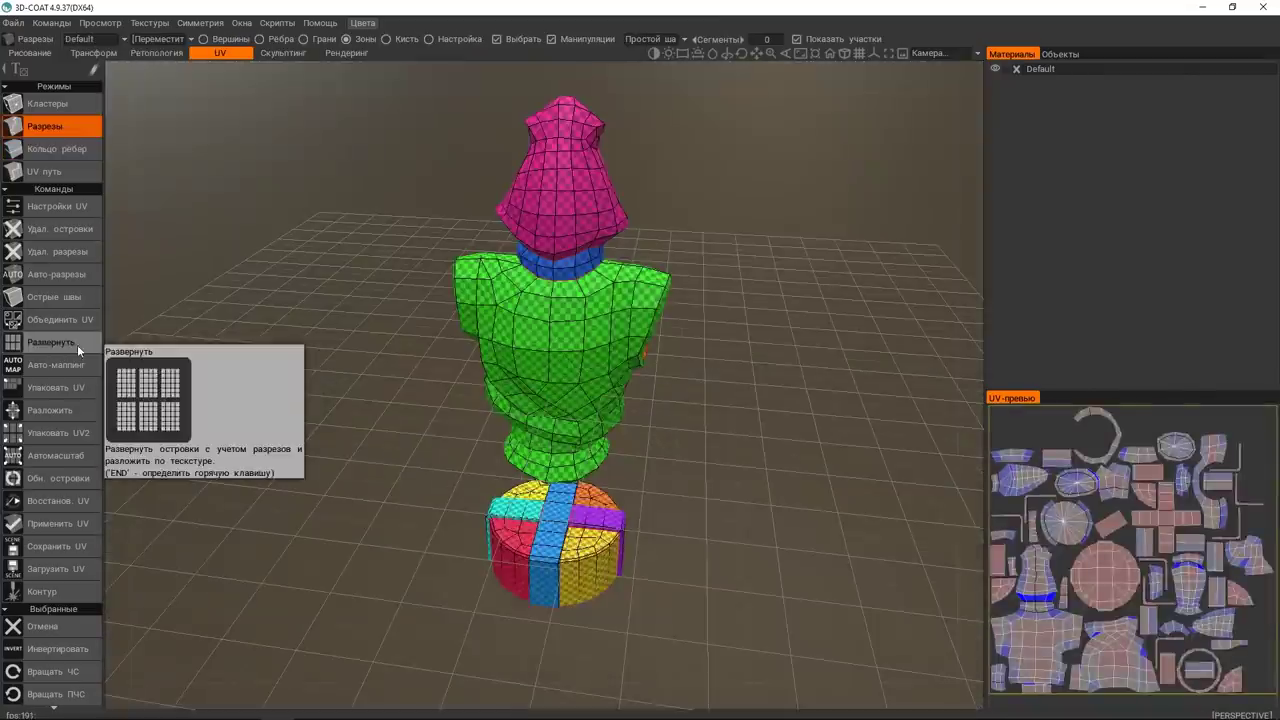
Step: Unwrap the marked UV islands and switch to a side view of the model
click(77, 344)
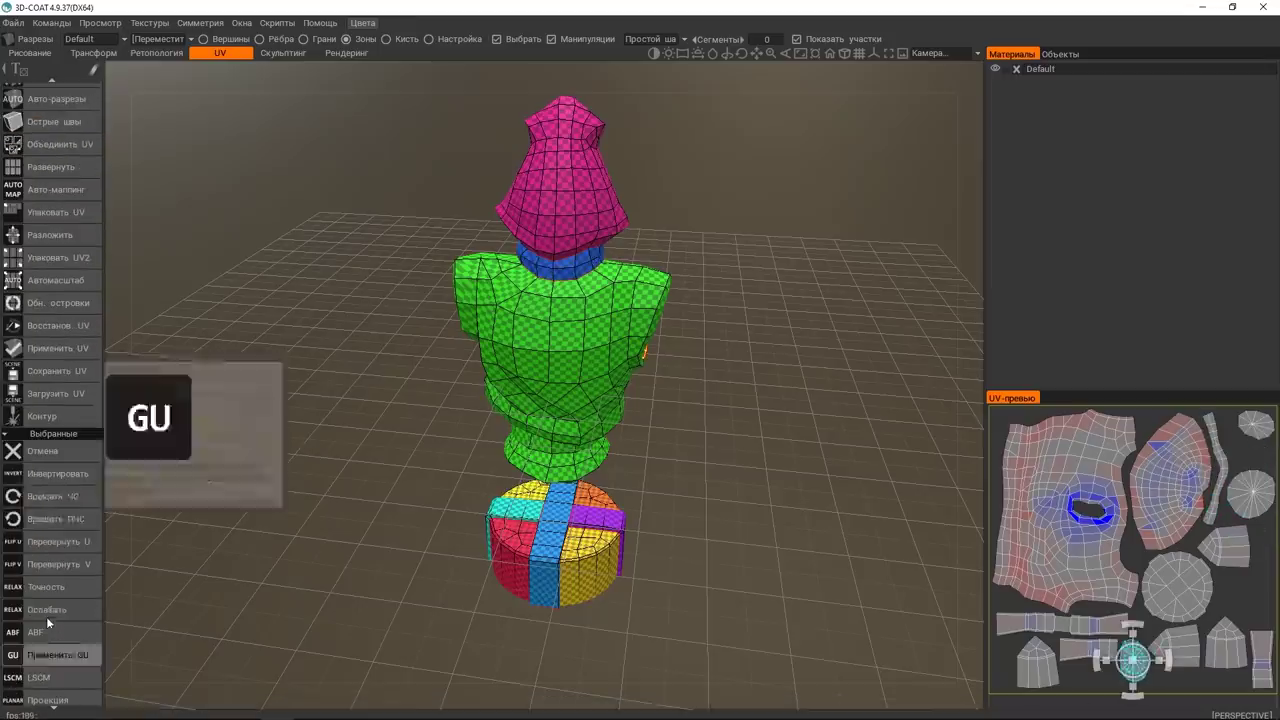
click(1252, 428)
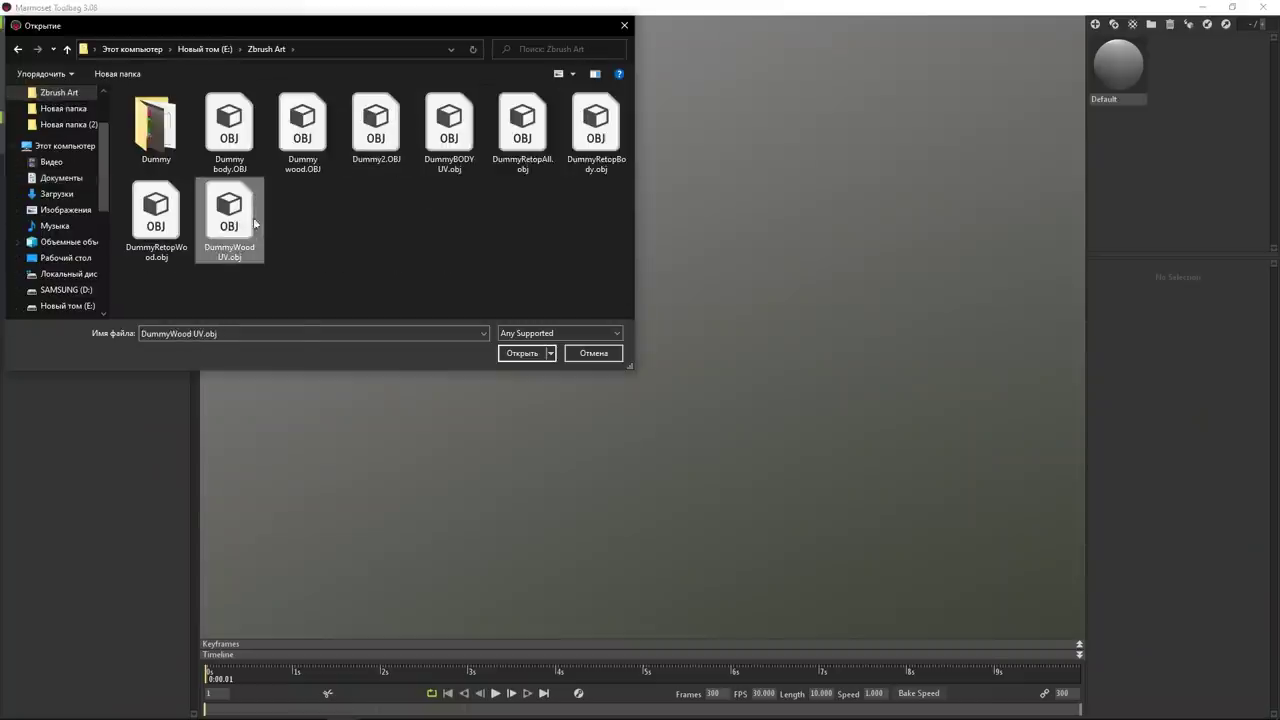
Step: Load DummyWood UV.obj and add a Baker with the low-poly retopo mesh in Low
double_click(254, 223)
mouse_move(549, 348)
mouse_down()
mouse_move(671, 463)
mouse_move(571, 309)
mouse_move(300, 250)
mouse_up()
click(79, 21)
click(262, 80)
click(59, 116)
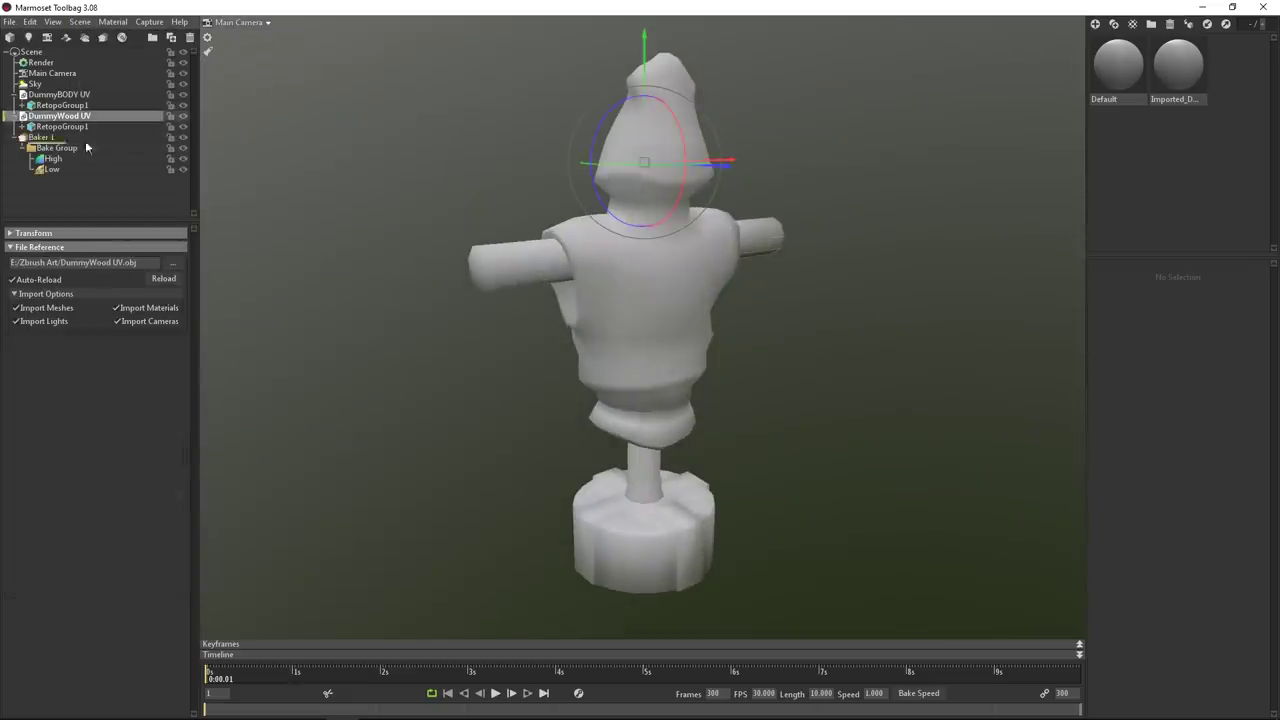
click(63, 133)
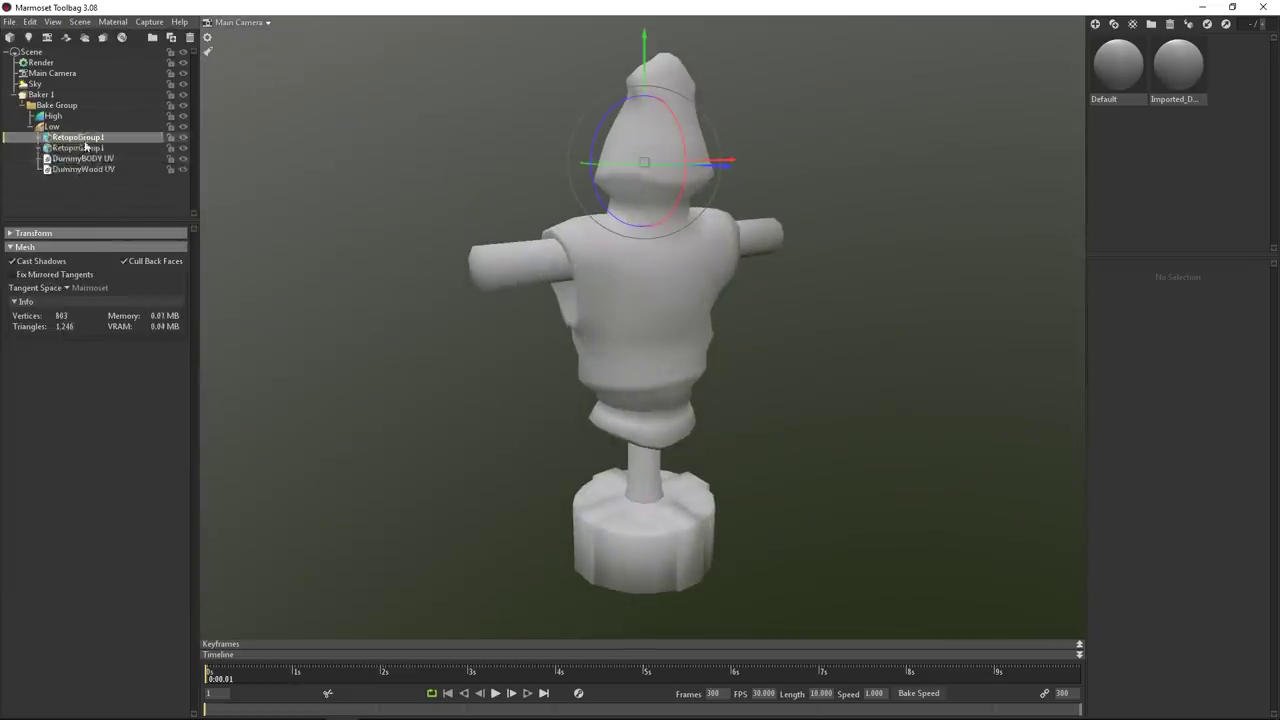
Step: Import the Dummy body, Dummy wood and DWood HIGH models, putting Group51246 in High
key(ctrl+i)
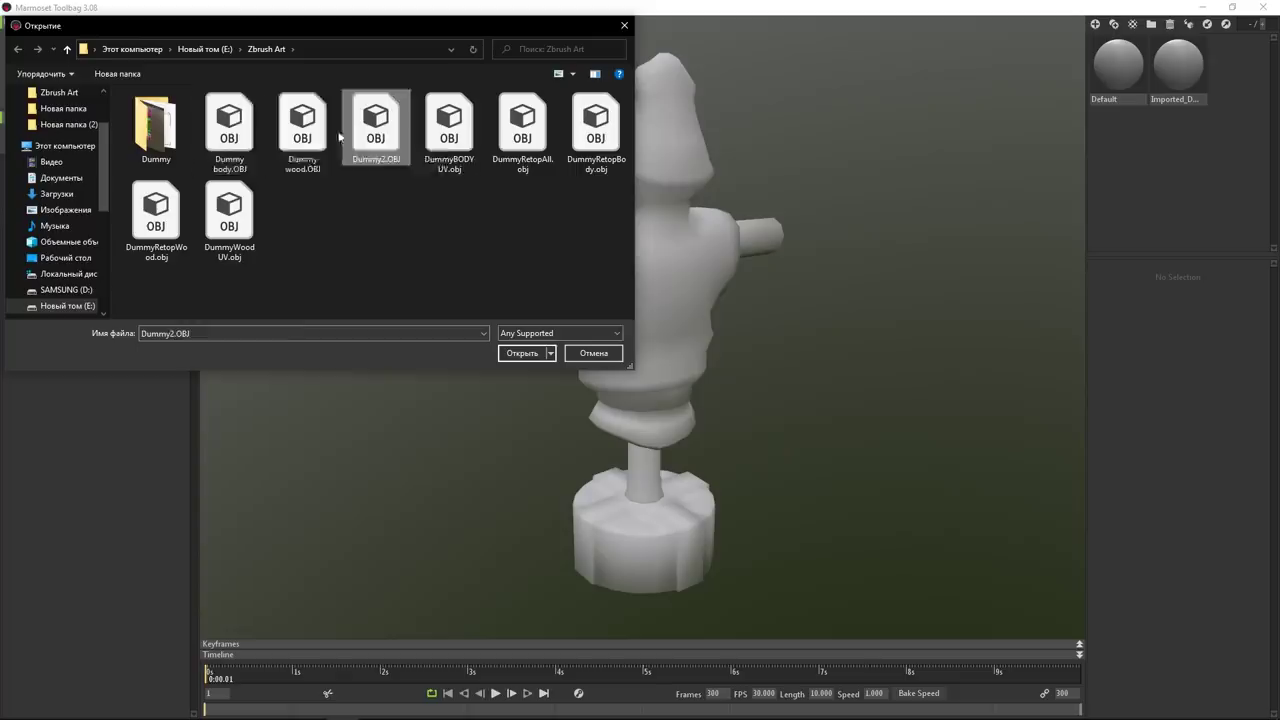
click(522, 352)
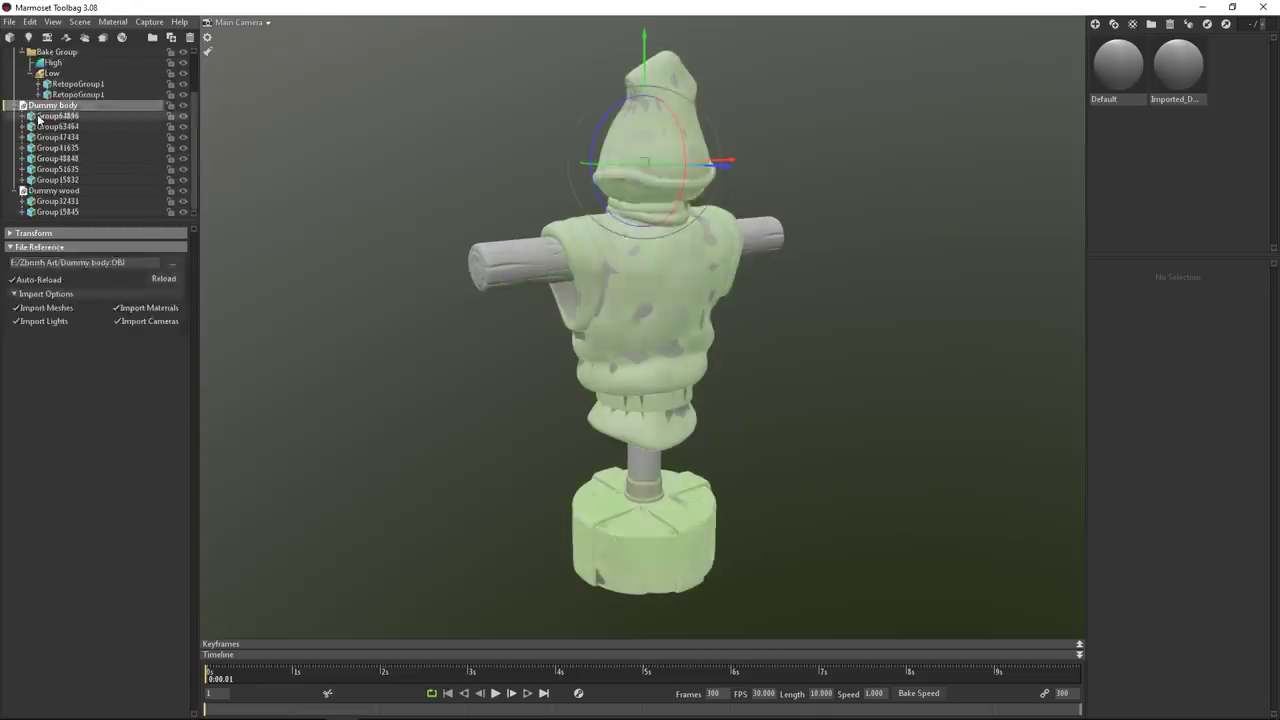
key(ctrl+i)
click(522, 352)
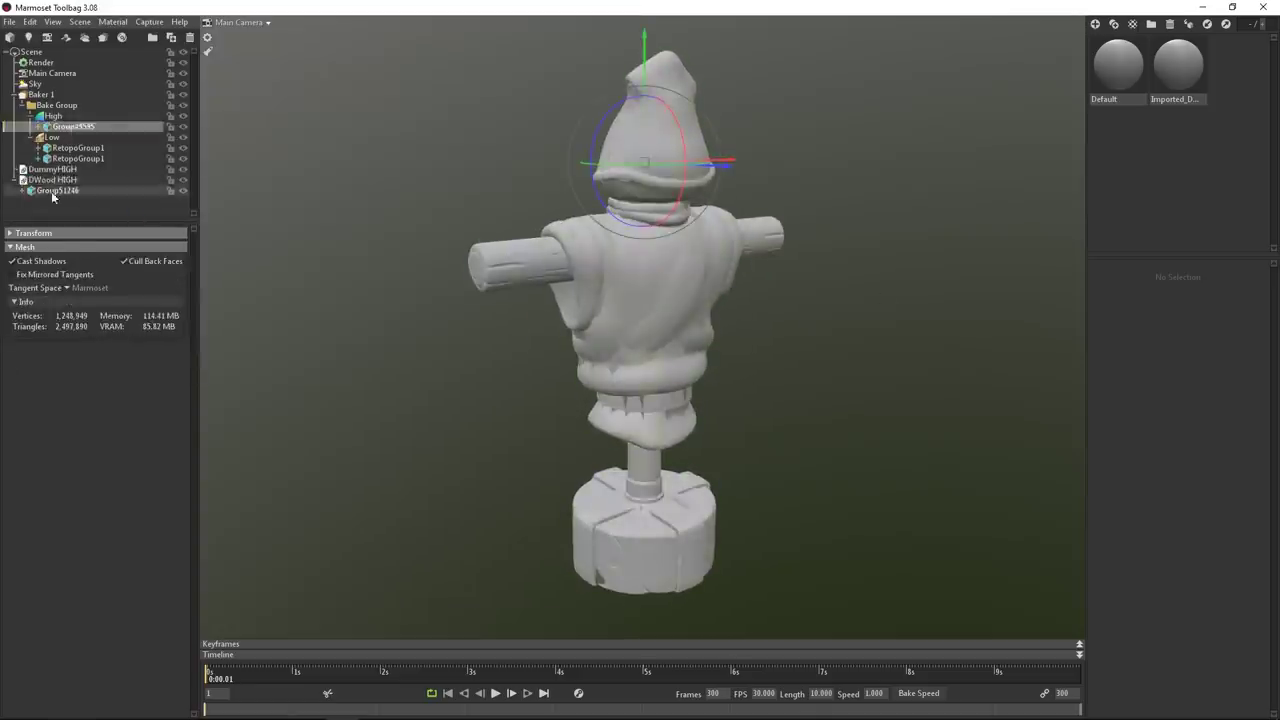
drag(62, 142, 42, 132)
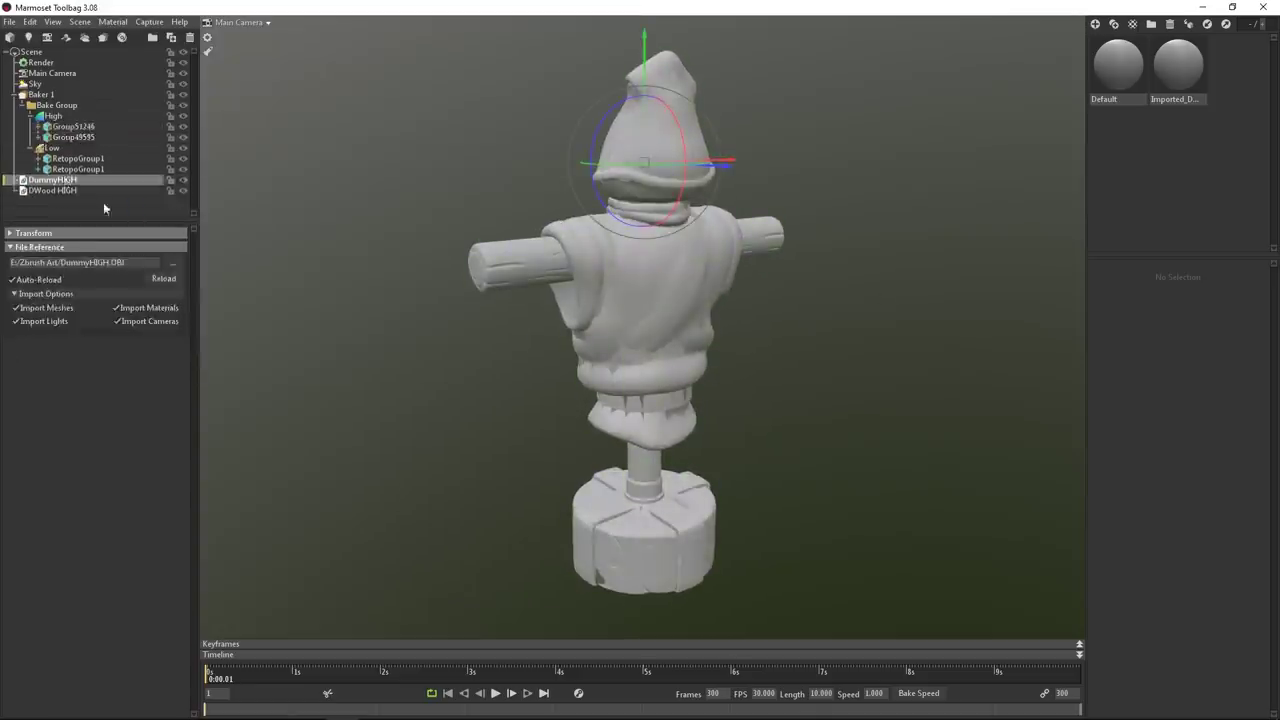
Step: Set the bake output to Dummy.psd and run the bake
click(40, 94)
click(18, 232)
click(690, 408)
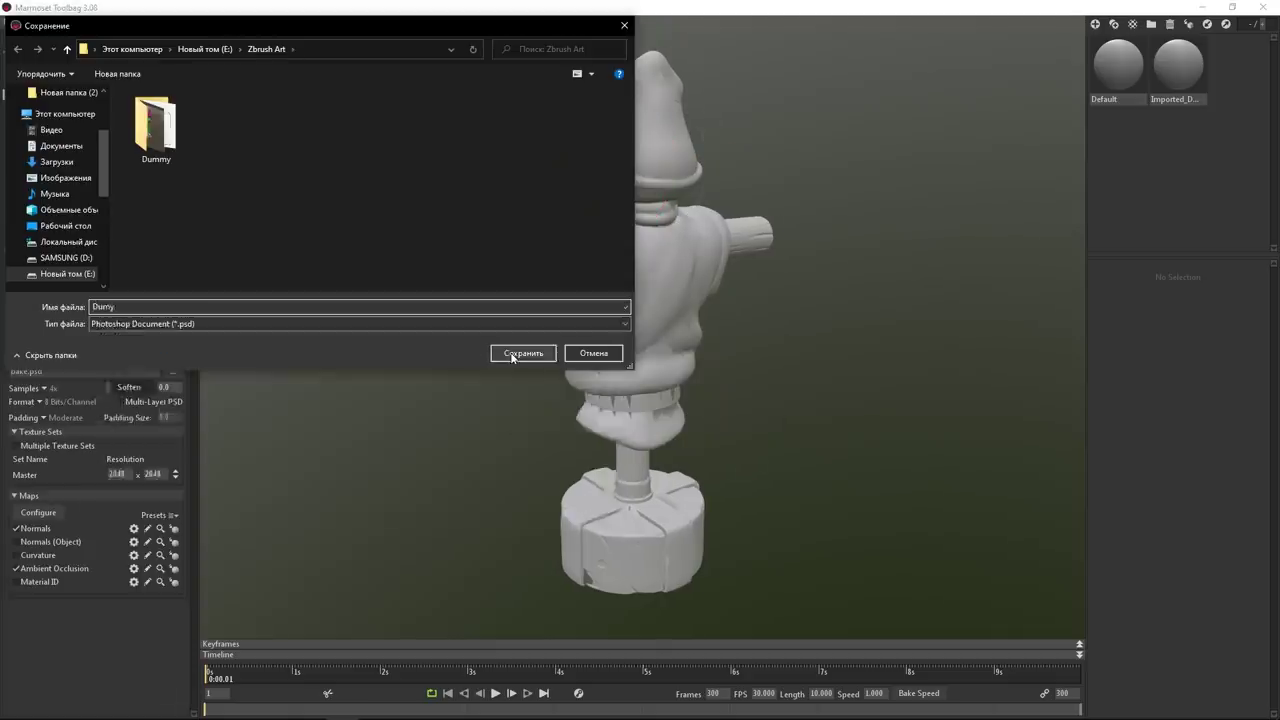
right_click(226, 245)
click(273, 362)
click(523, 352)
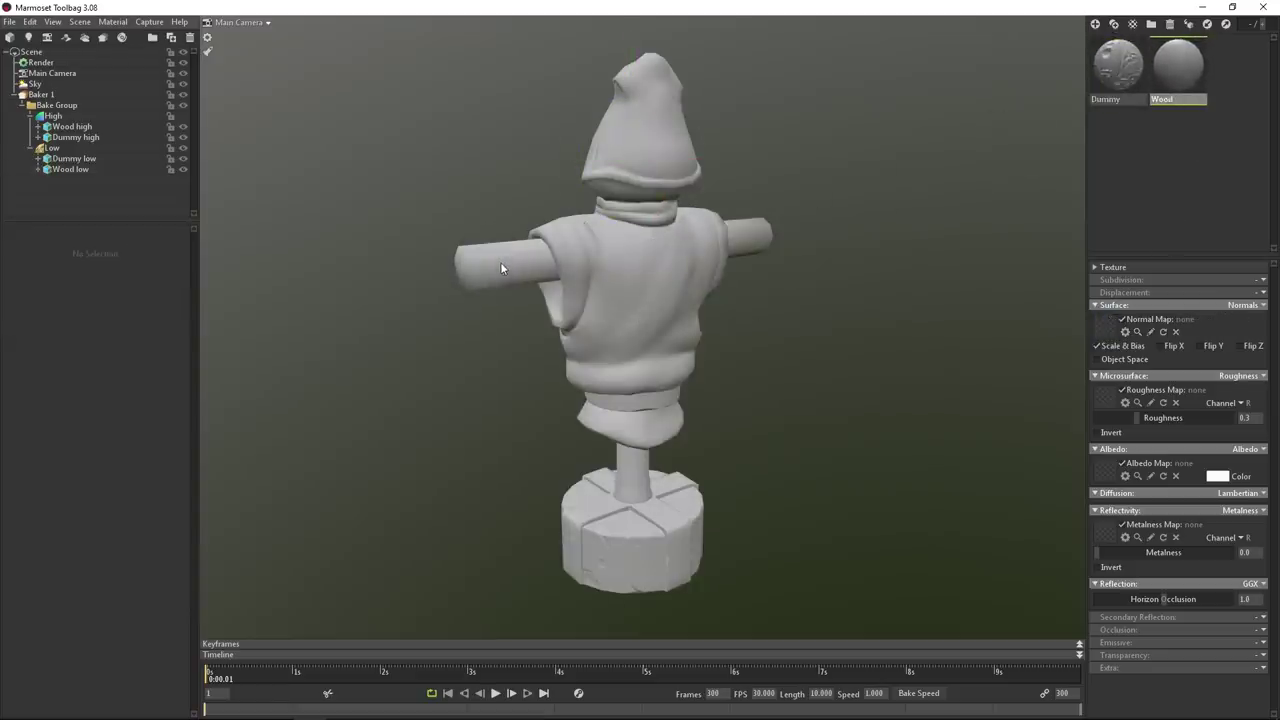
click(1113, 330)
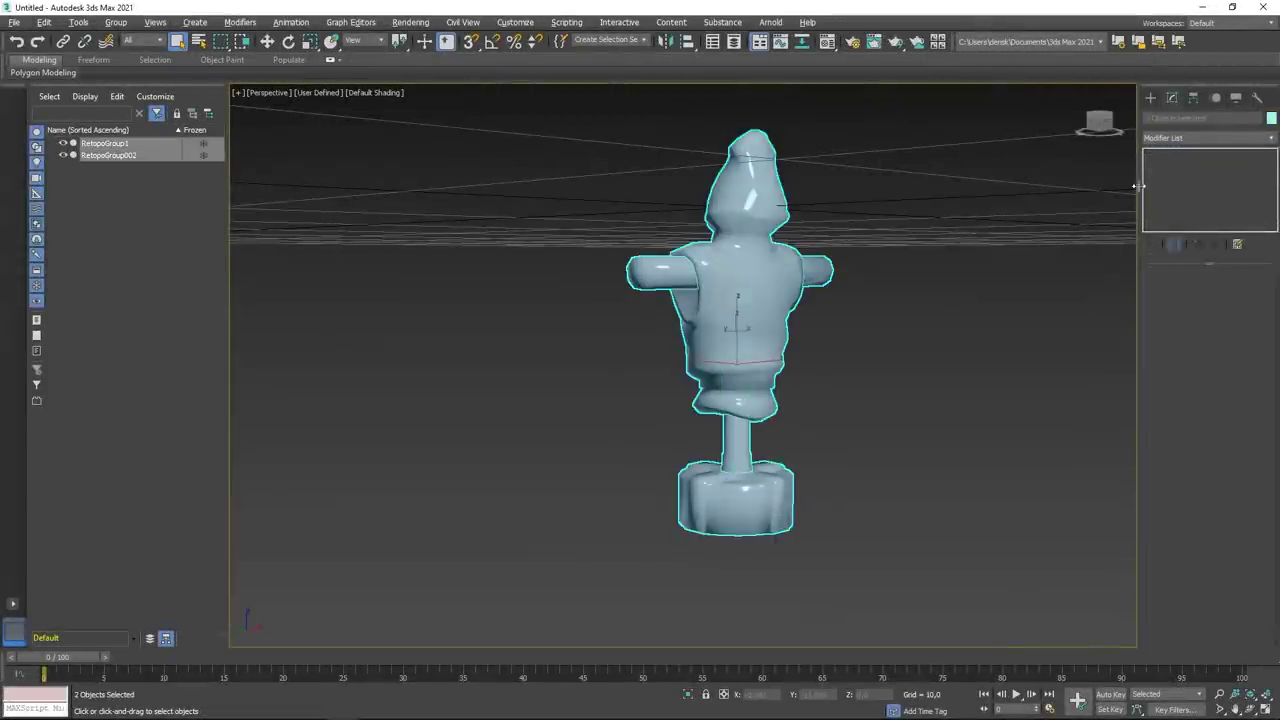
Step: Add an Unwrap UVW modifier to both retopo objects and open the UV editor
click(104, 143)
click(1122, 140)
key(Up)
key(Return)
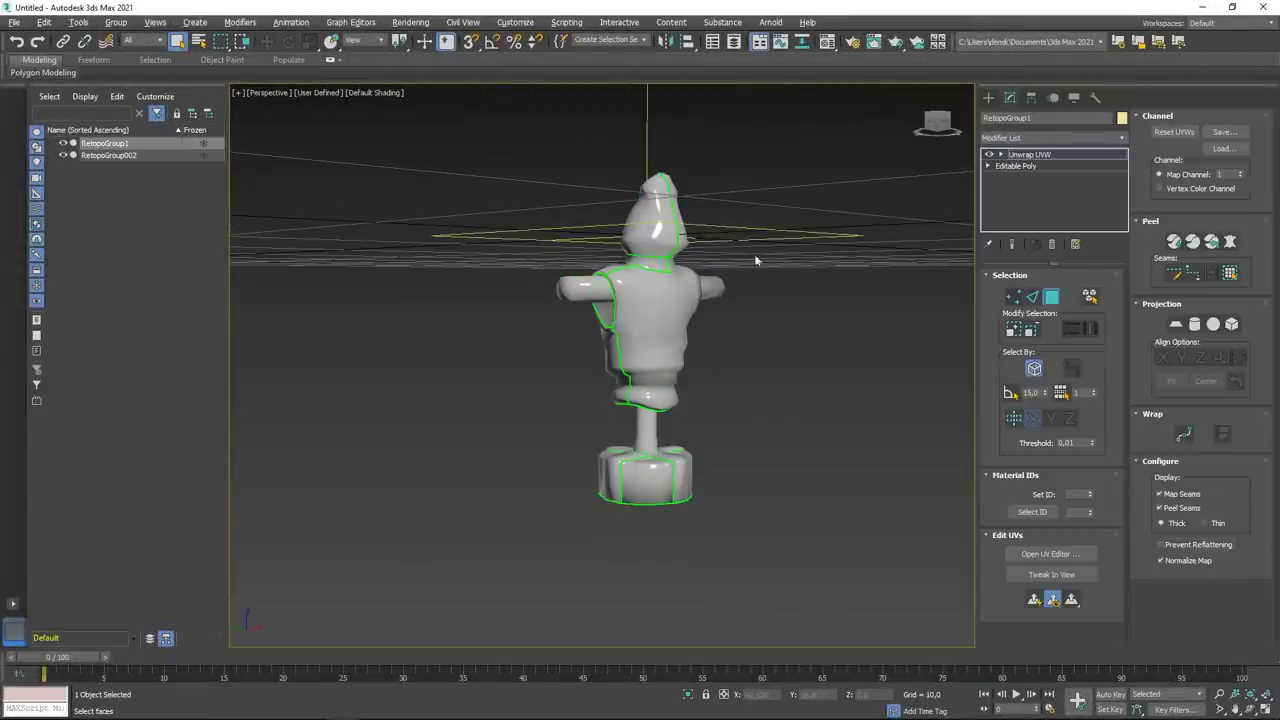
key(ctrl+a)
click(1122, 137)
key(Return)
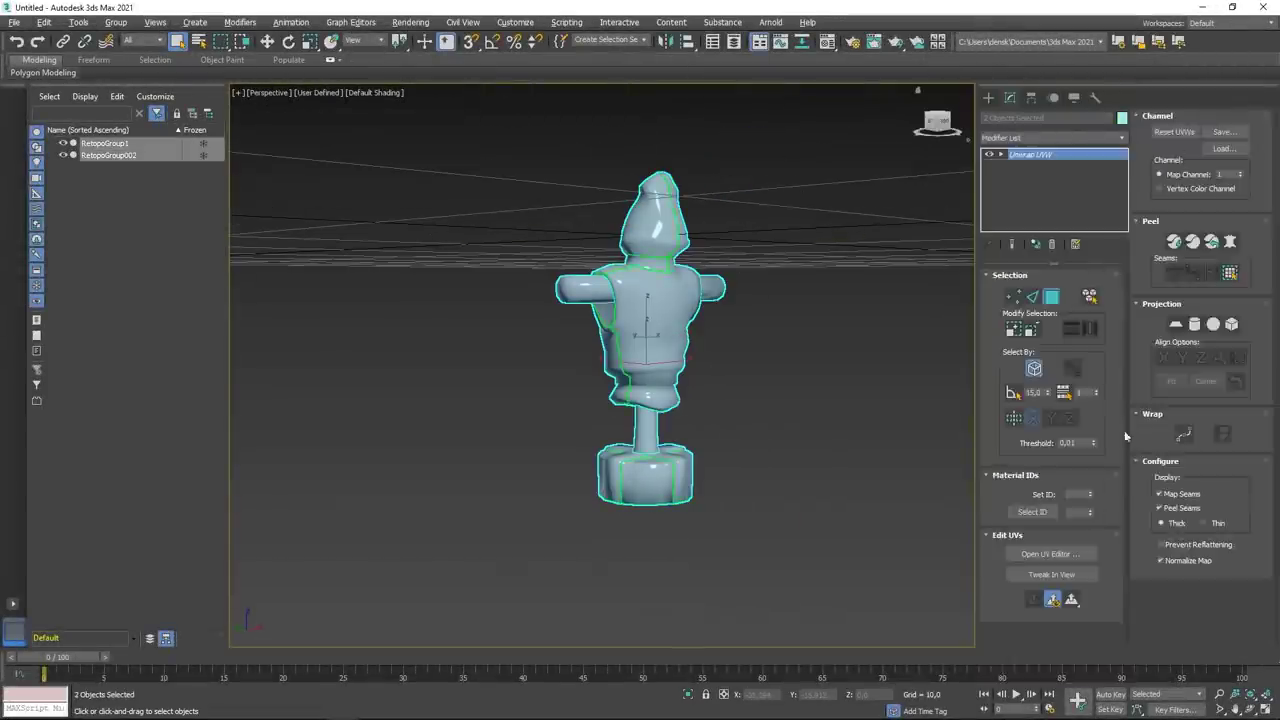
click(1050, 553)
Step: Select the arm, base and neck UV pieces
click(586, 291)
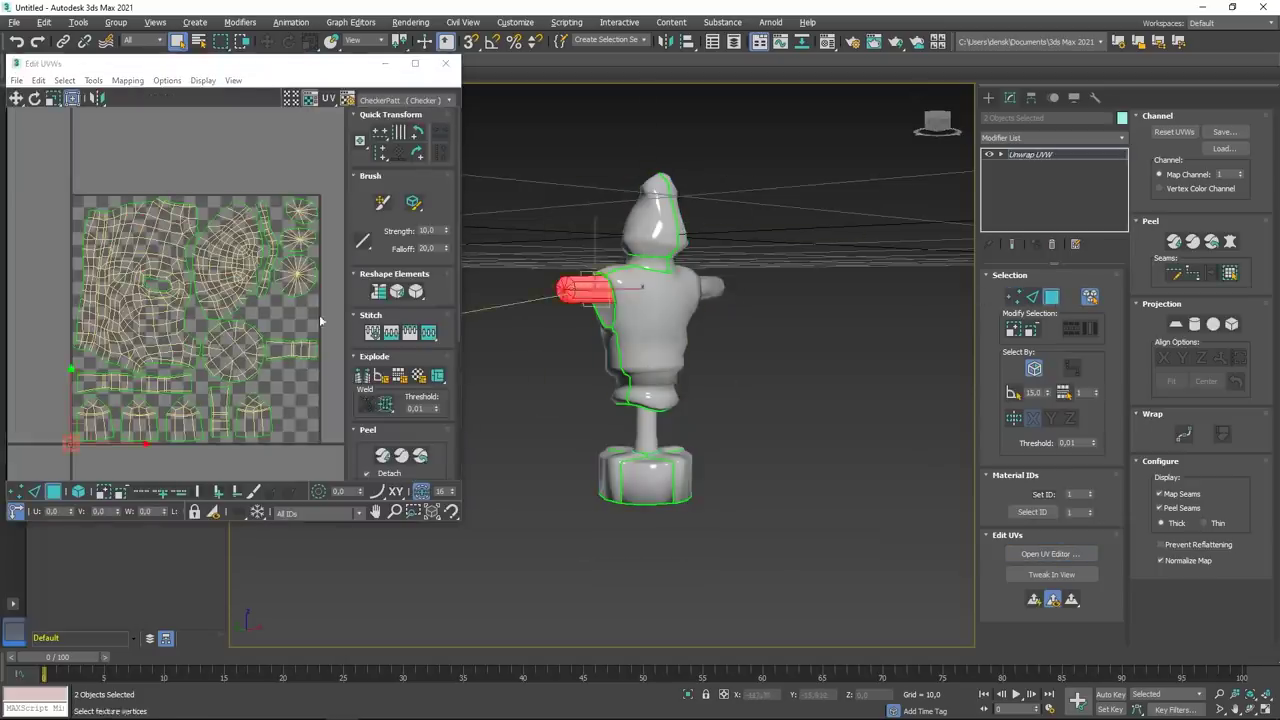
click(646, 470)
click(646, 425)
scroll(180, 226, down, 5)
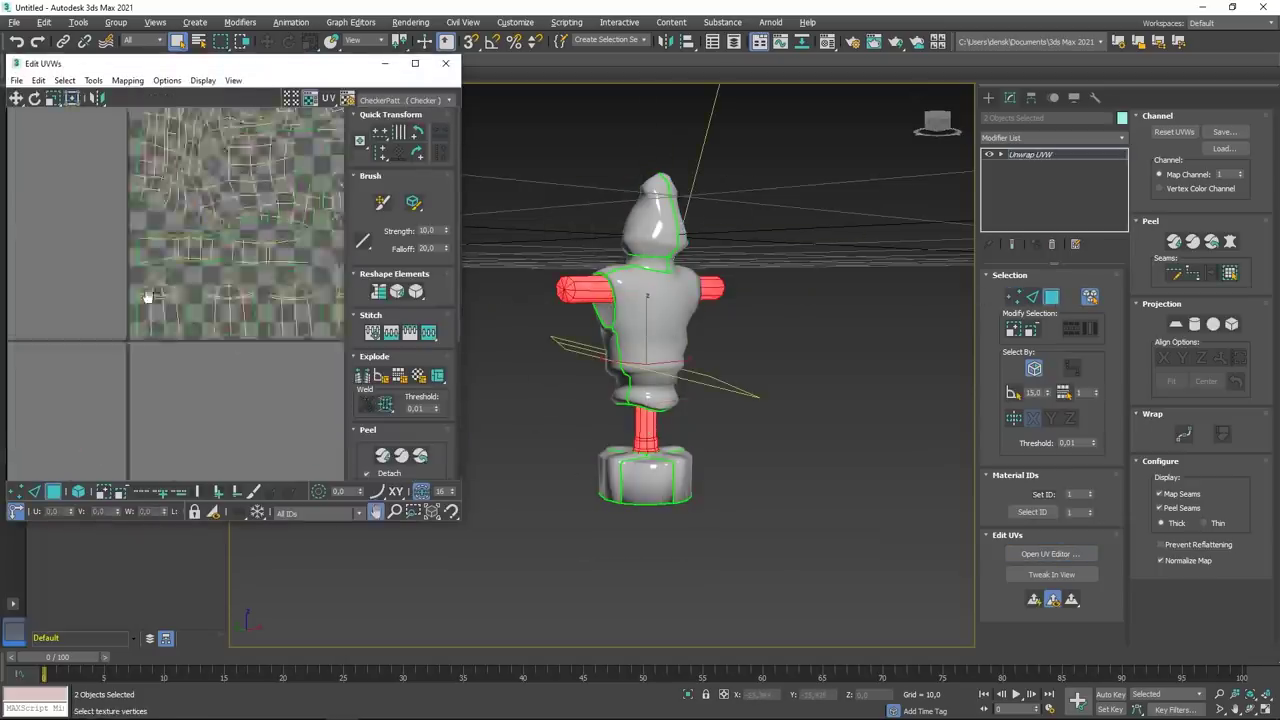
mouse_move(533, 275)
alt+middle_down()
mouse_move(675, 404)
mouse_move(640, 300)
alt+middle_up()
click(623, 286)
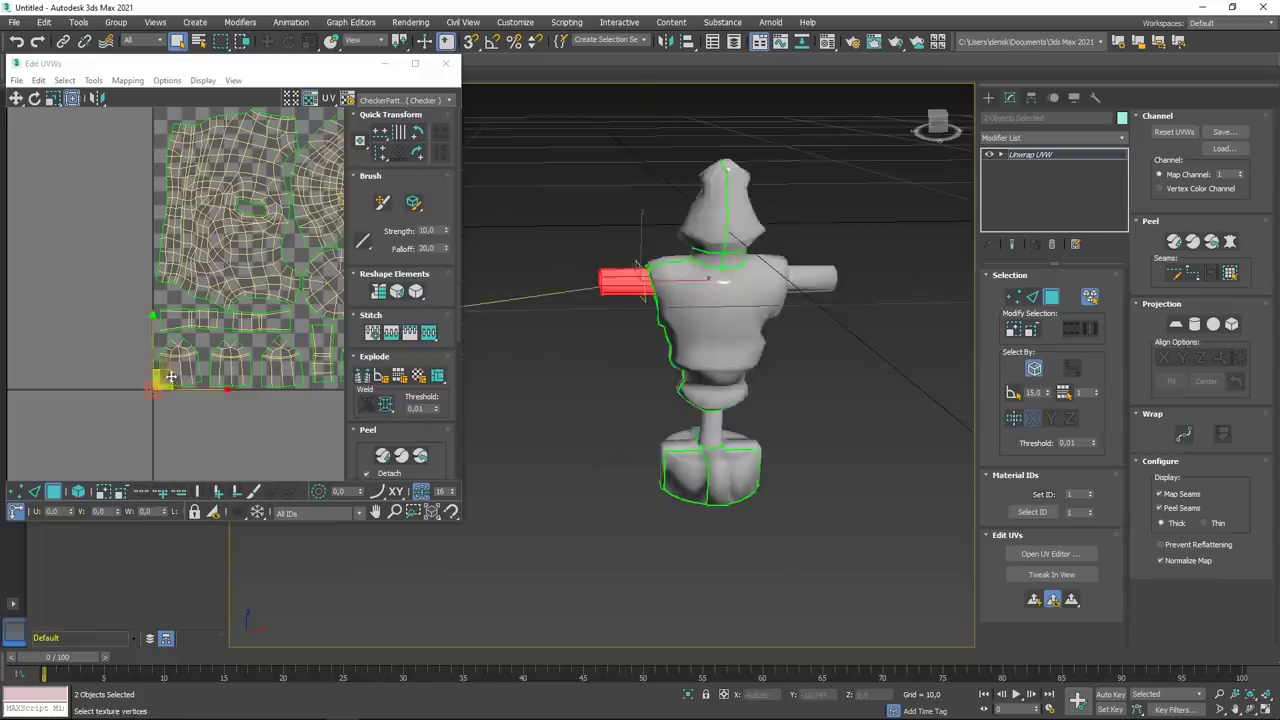
click(820, 286)
scroll(614, 400, up, 5)
Step: Select the neck cylinder's faces and switch to edge selection
click(614, 400)
scroll(604, 350, up, 2)
scroll(690, 381, down, 3)
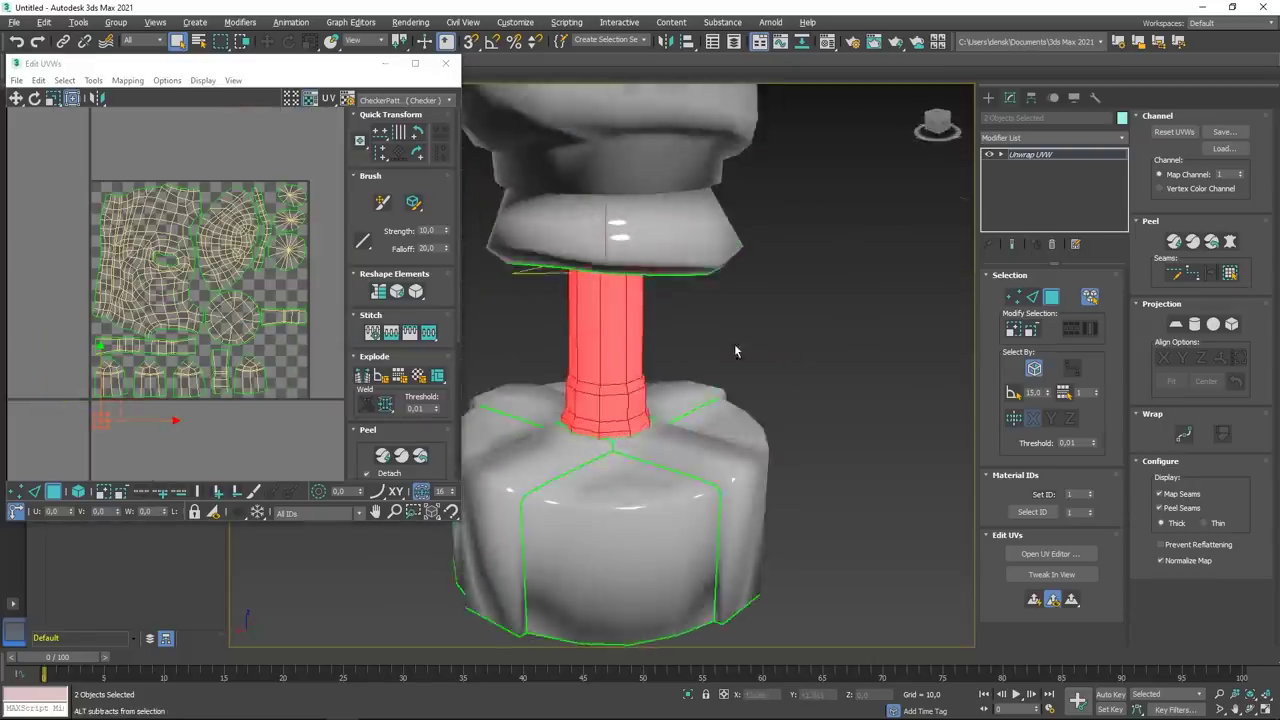
scroll(734, 349, down, 3)
alt+middle_drag(734, 349, 691, 397)
scroll(670, 360, up, 4)
key(2)
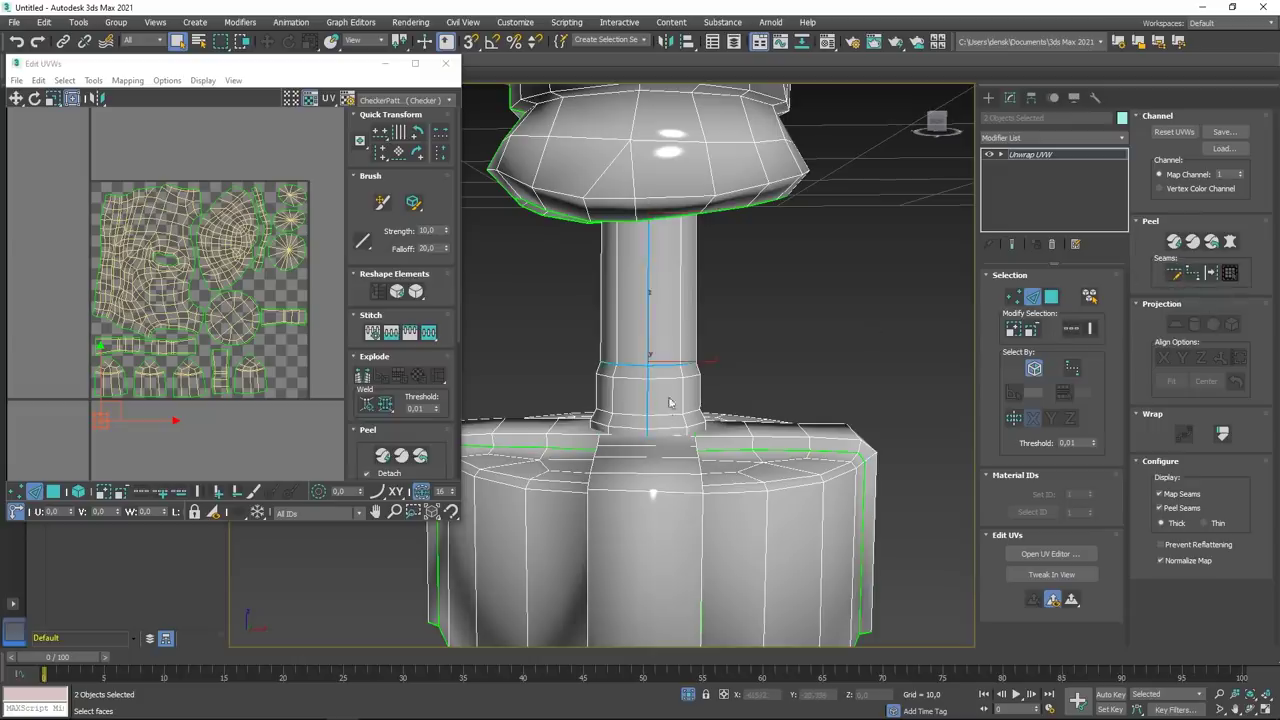
scroll(670, 403, down, 4)
mouse_move(709, 366)
alt+middle_down()
mouse_move(700, 330)
mouse_move(765, 375)
mouse_move(830, 372)
alt+middle_up()
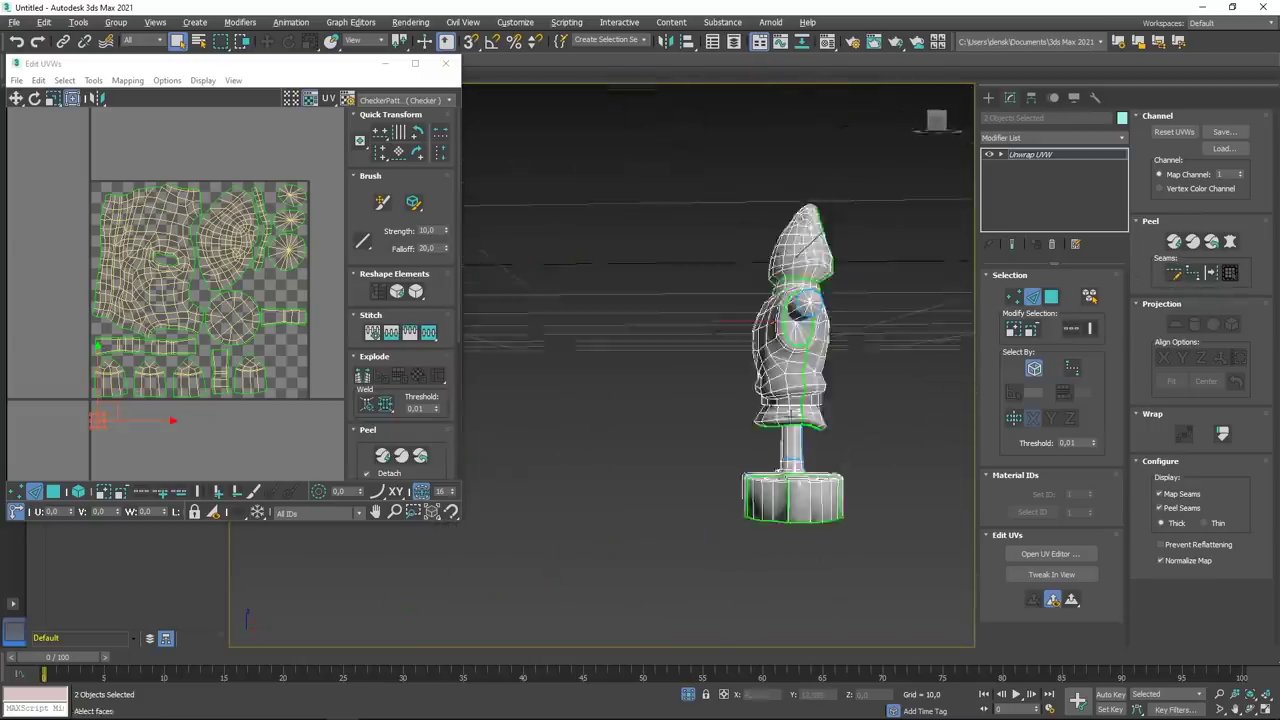
Step: Relax the arm cylinder's UVs with Start/Stop Relax
click(188, 100)
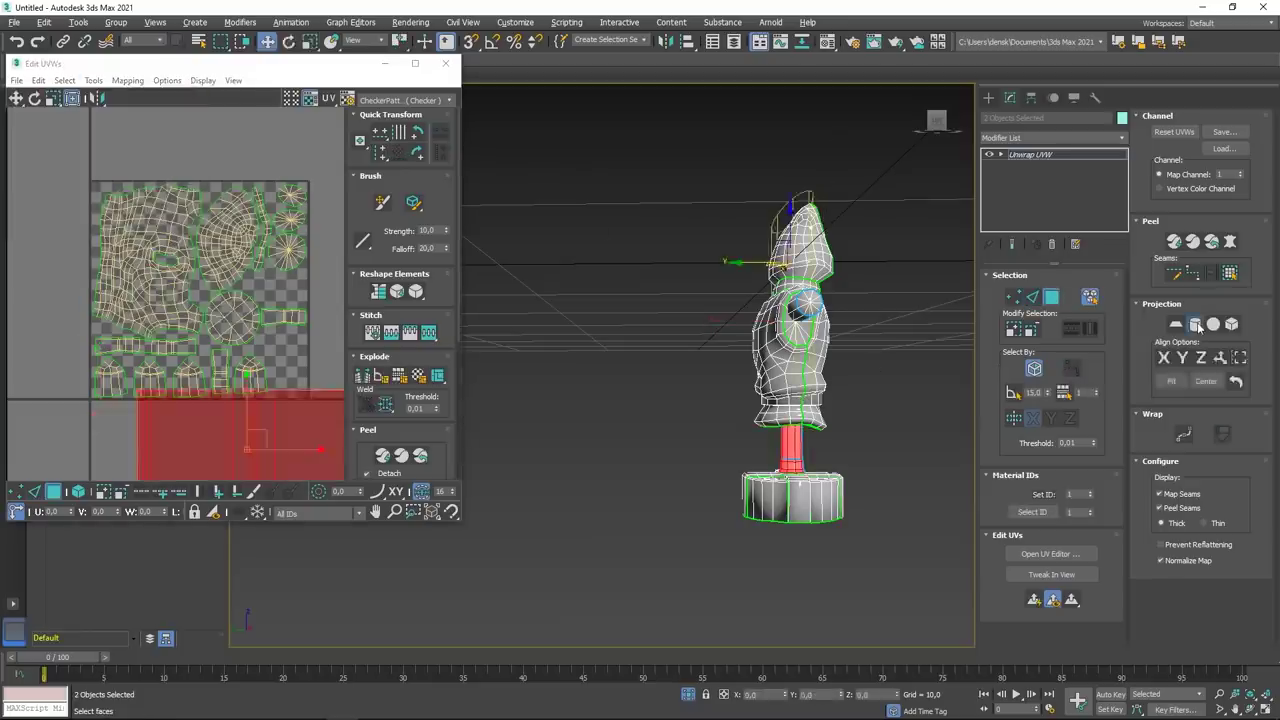
click(93, 80)
click(110, 270)
click(172, 180)
click(172, 178)
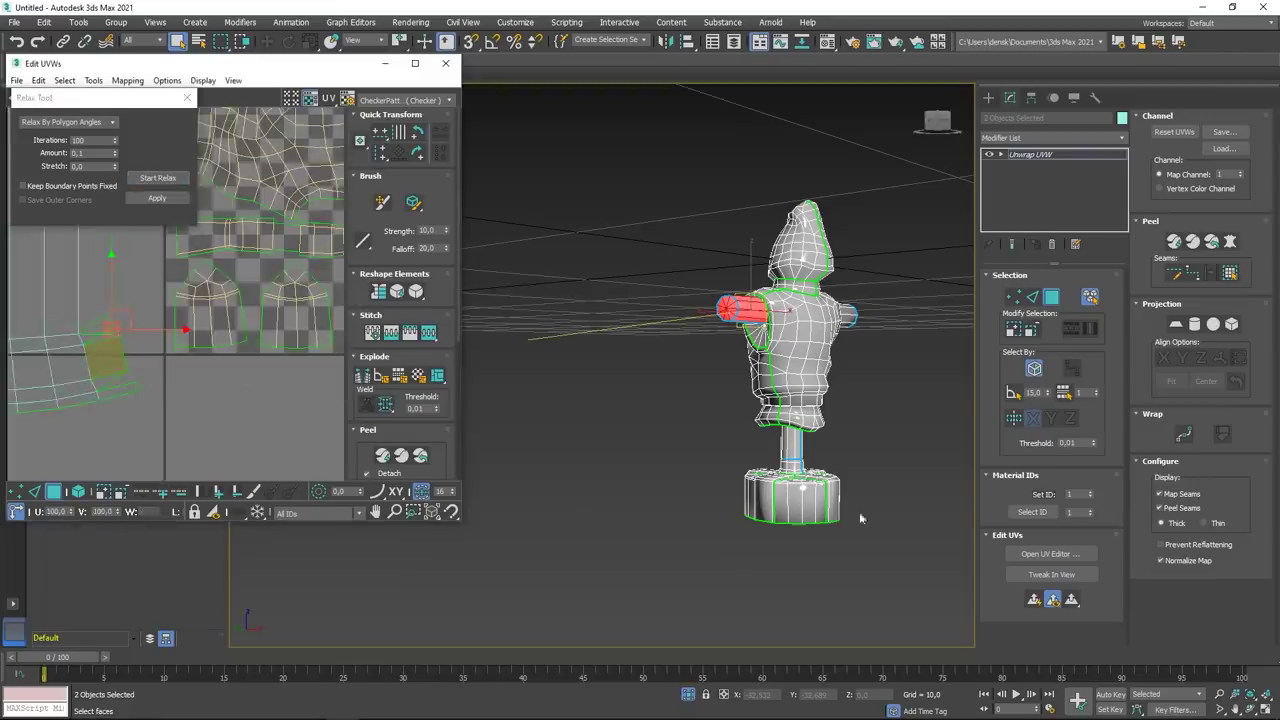
Step: Select all UV shells, frame the arm, and project fresh UVs onto the arm cylinder
mouse_move(800, 500)
alt+middle_down()
mouse_move(718, 514)
mouse_move(740, 480)
alt+middle_up()
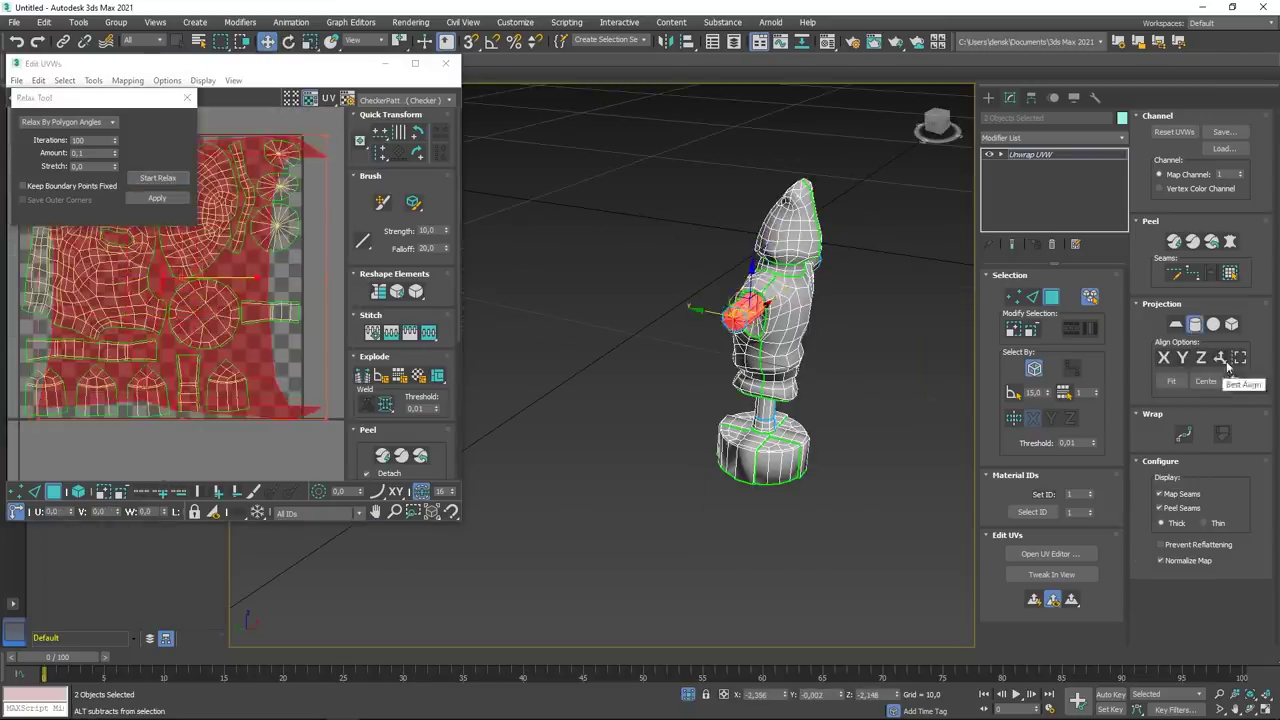
scroll(250, 188, down, 3)
key(z)
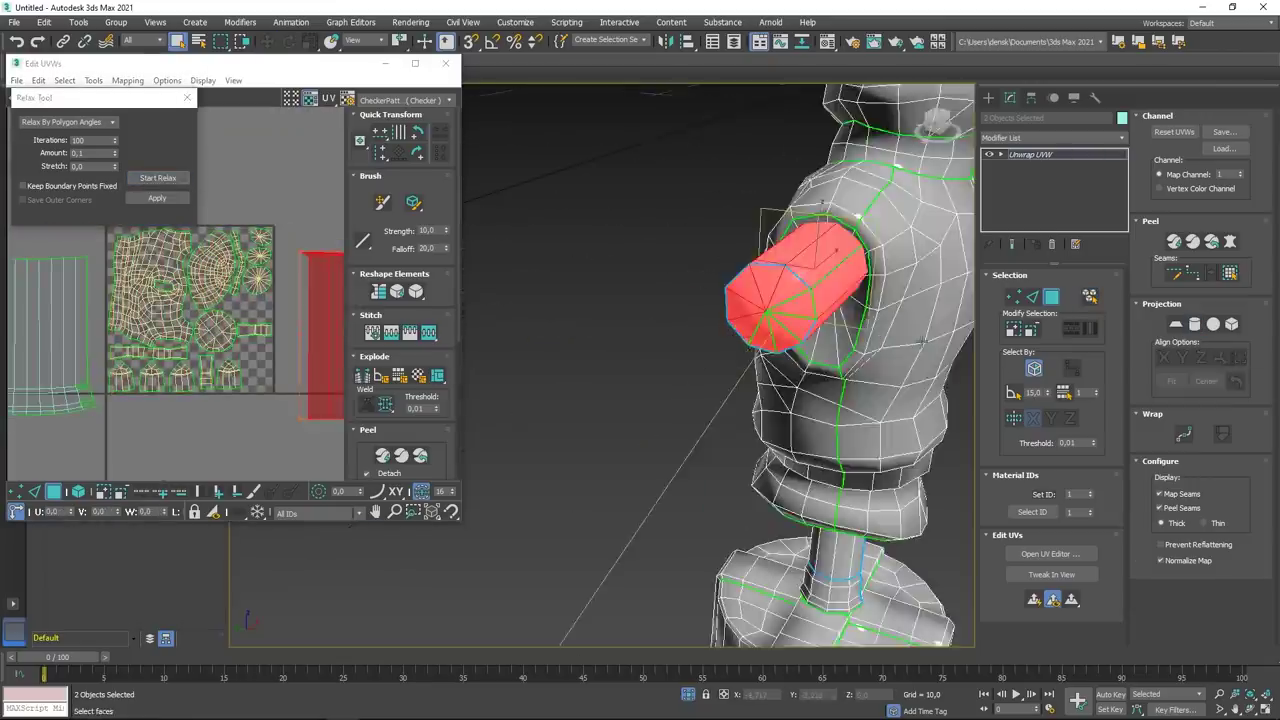
alt+middle_drag(600, 380, 529, 329)
click(1220, 358)
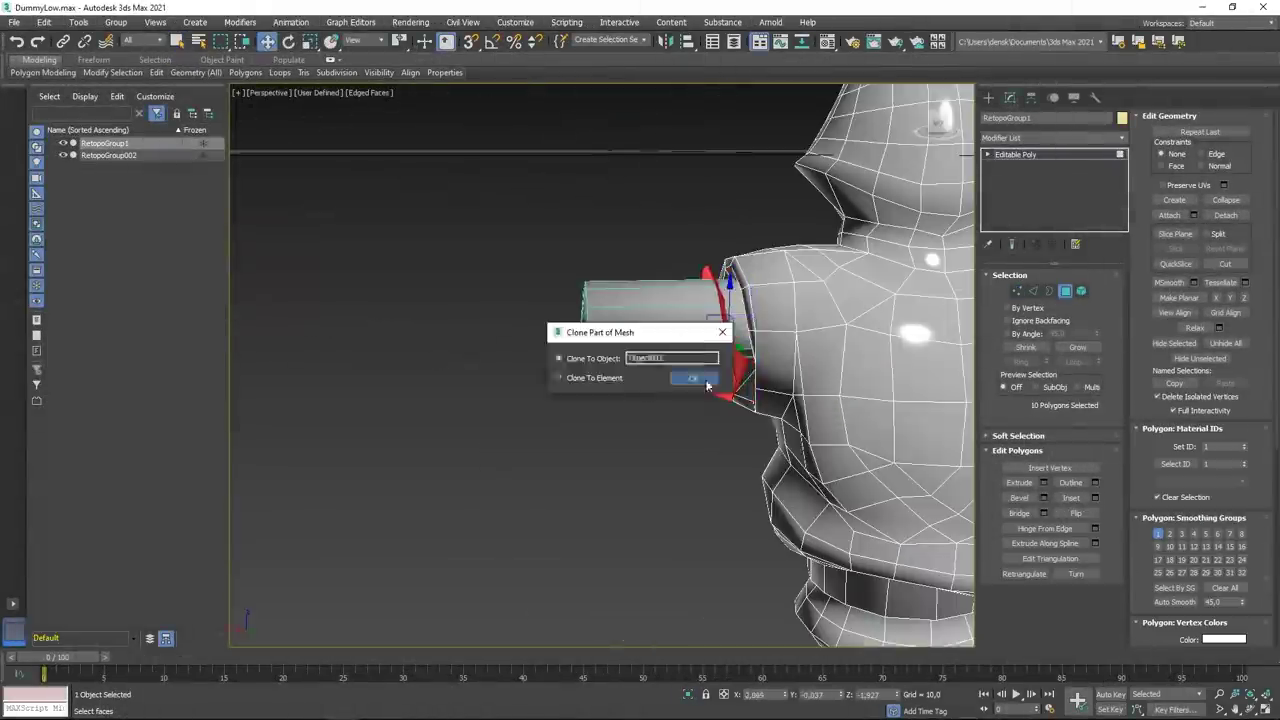
Step: Clone the arm polygon ring as a new object and switch to vertex editing
click(700, 380)
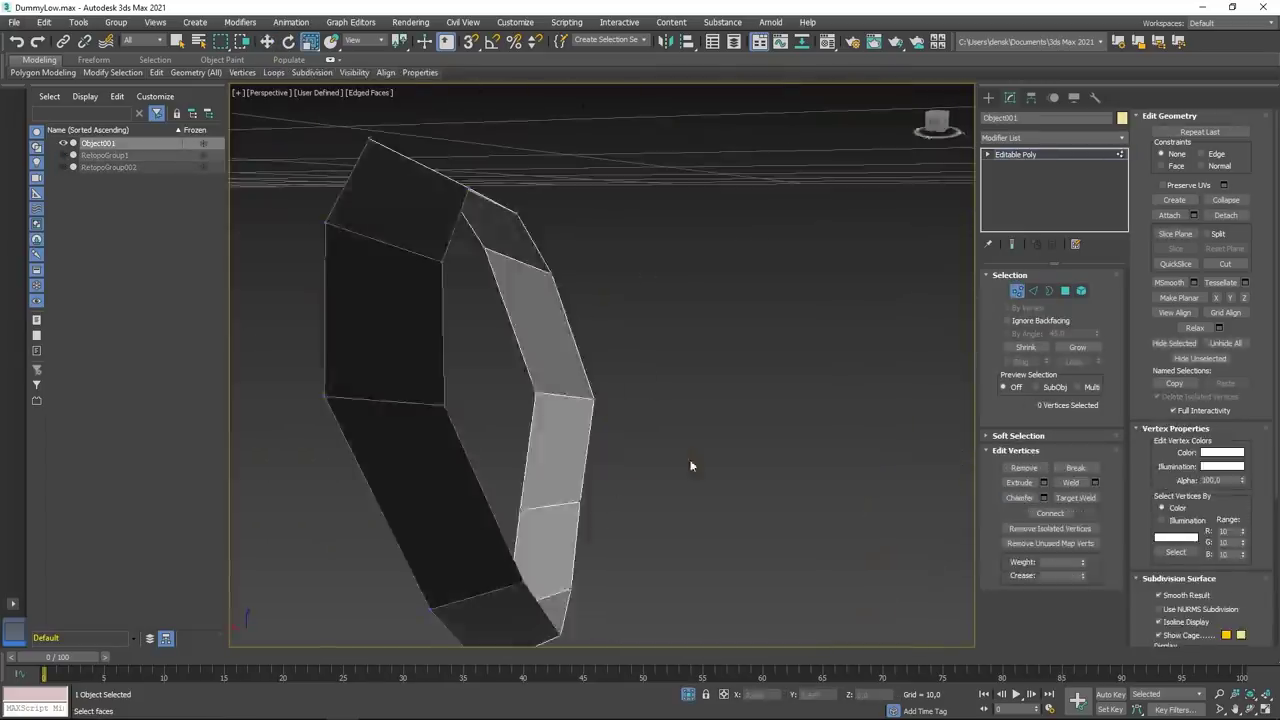
mouse_move(612, 303)
alt+middle_down()
mouse_move(581, 330)
mouse_move(613, 293)
mouse_move(828, 404)
mouse_move(768, 314)
mouse_move(645, 442)
mouse_move(740, 400)
mouse_move(690, 375)
mouse_move(815, 352)
mouse_move(760, 350)
mouse_move(820, 318)
alt+middle_up()
key(1)
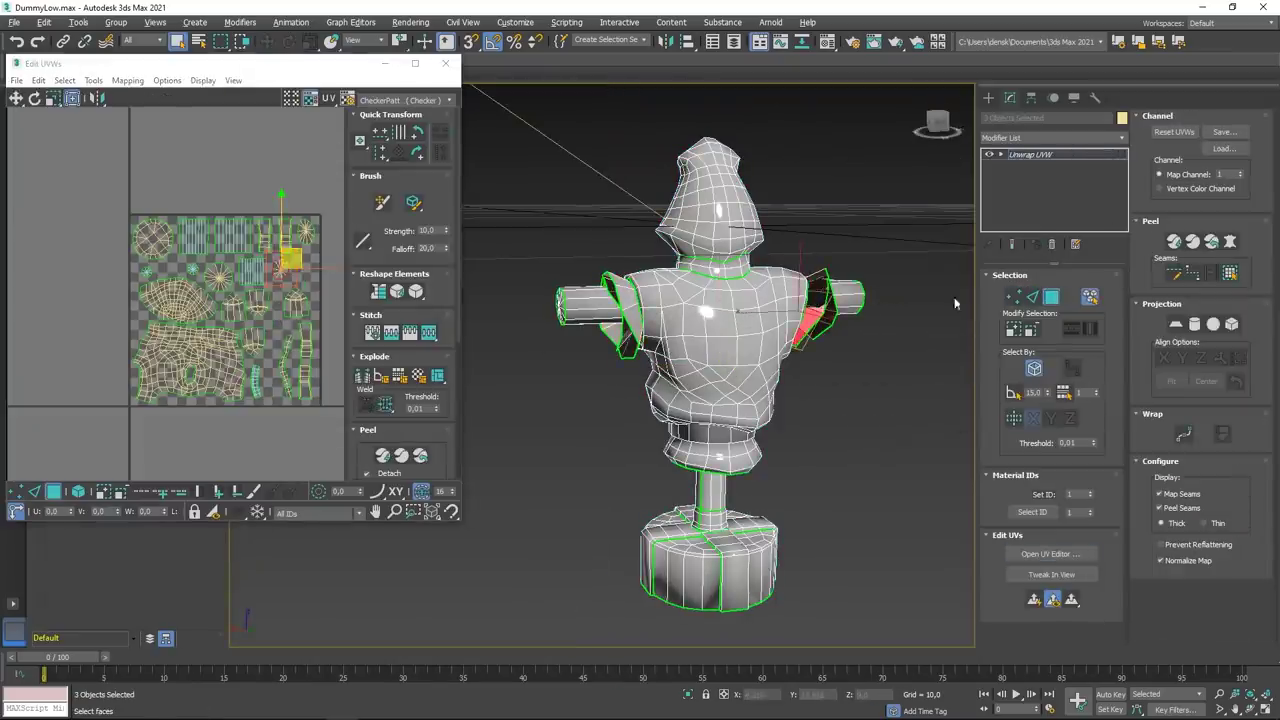
Step: Align the projection to the shoulder flaps with Align Options
click(1222, 360)
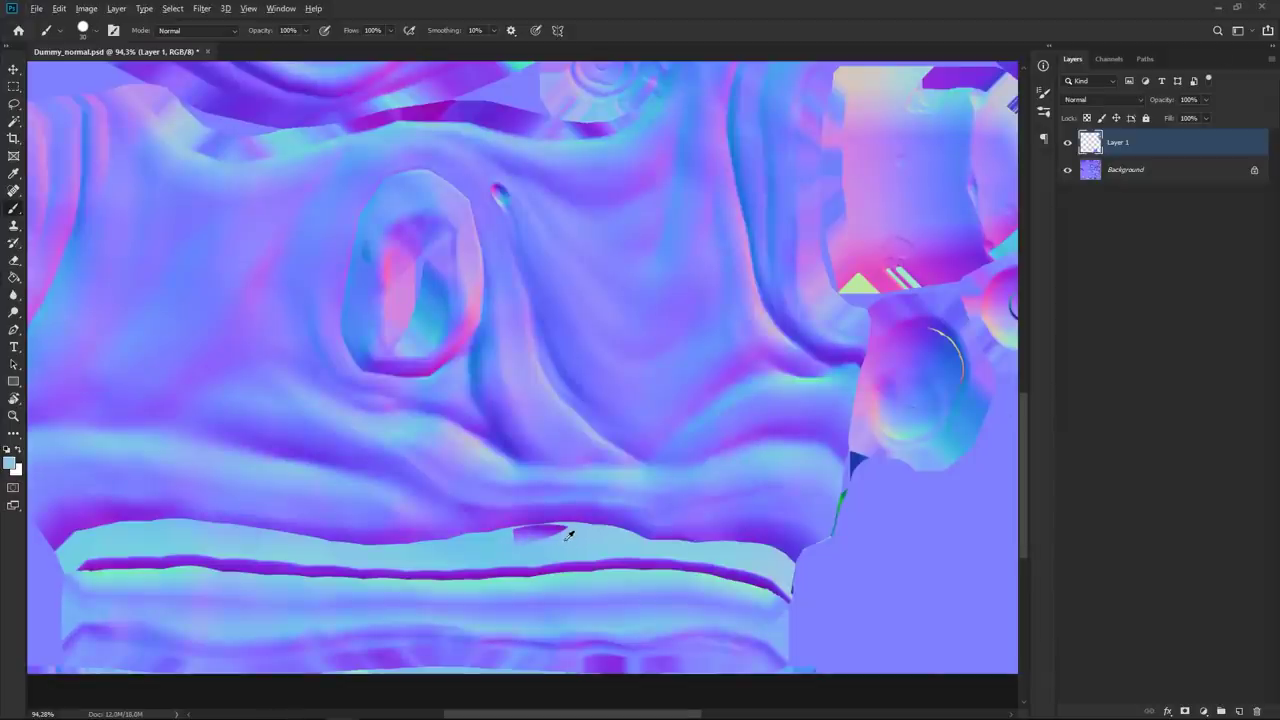
Step: Harden the healing brush on Layer 2, then browse for the new Substance Painter project's mesh
right_click(515, 563)
click(512, 541)
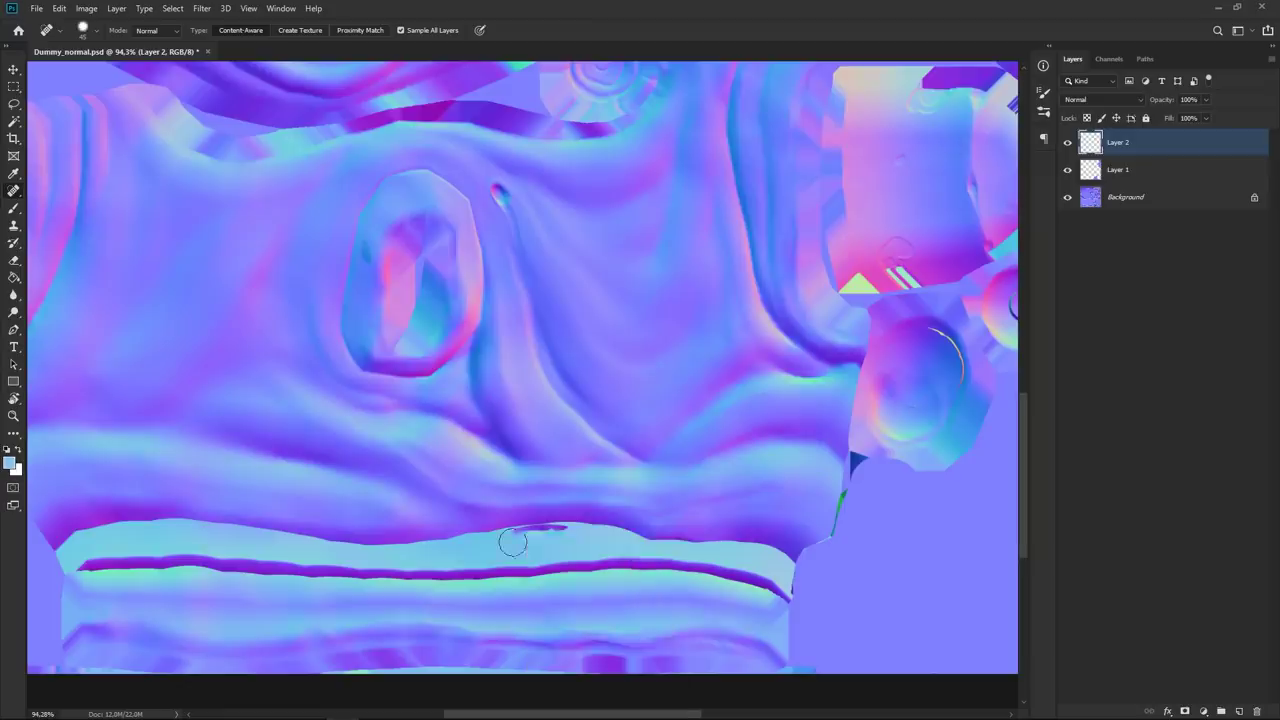
alt+scroll(565, 545, up, 5)
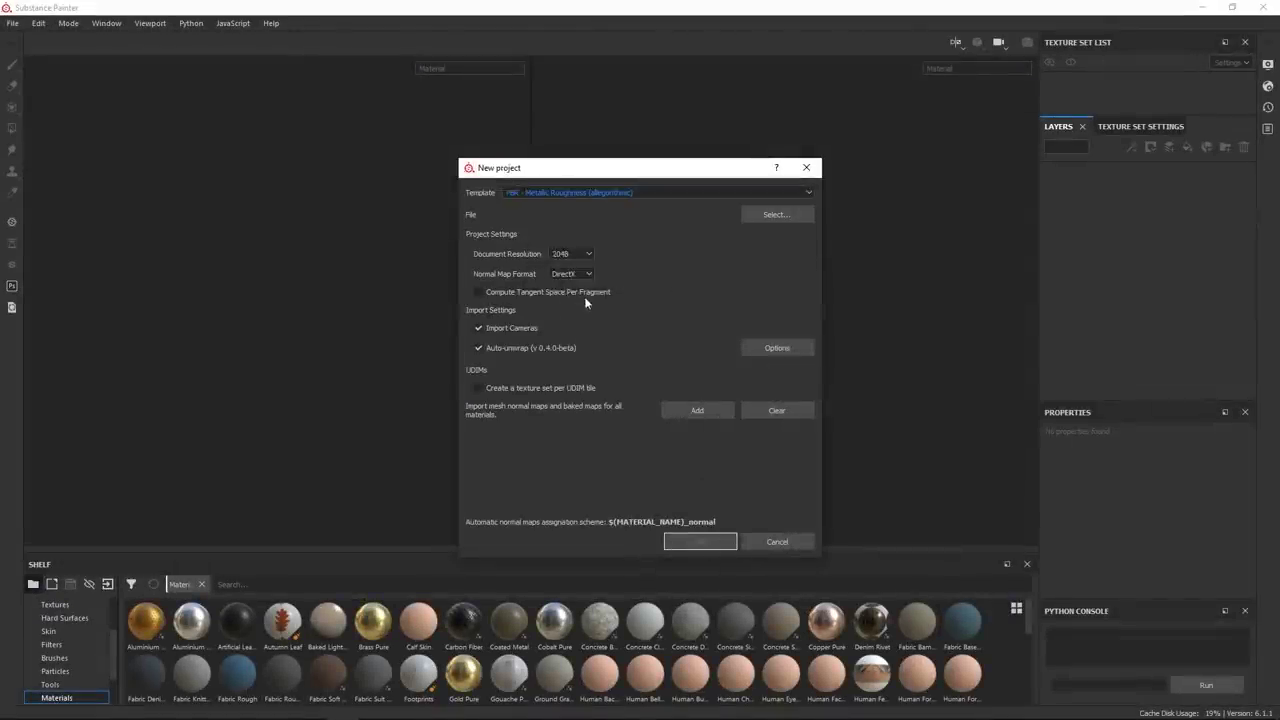
click(776, 214)
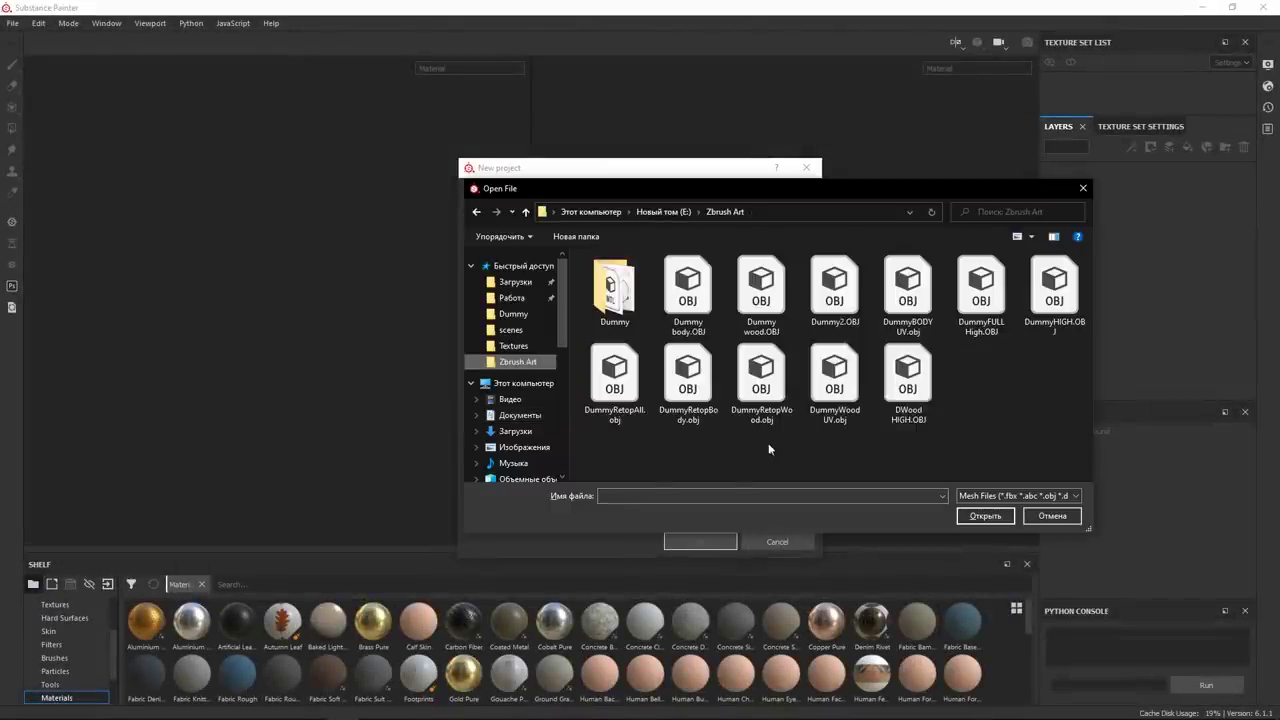
Step: Create a new project from the dummy mesh and assign Dummy_normal as its normal map
double_click(907, 290)
click(700, 541)
click(1140, 162)
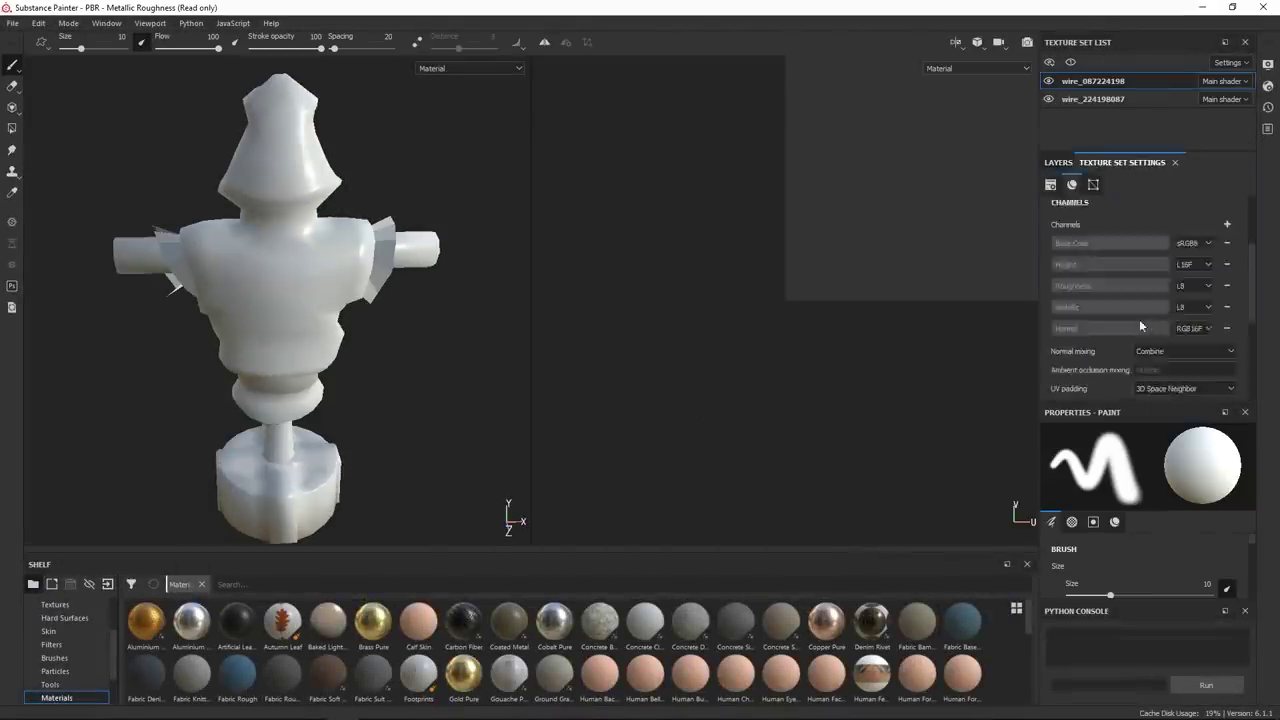
click(1139, 319)
double_click(371, 286)
click(843, 526)
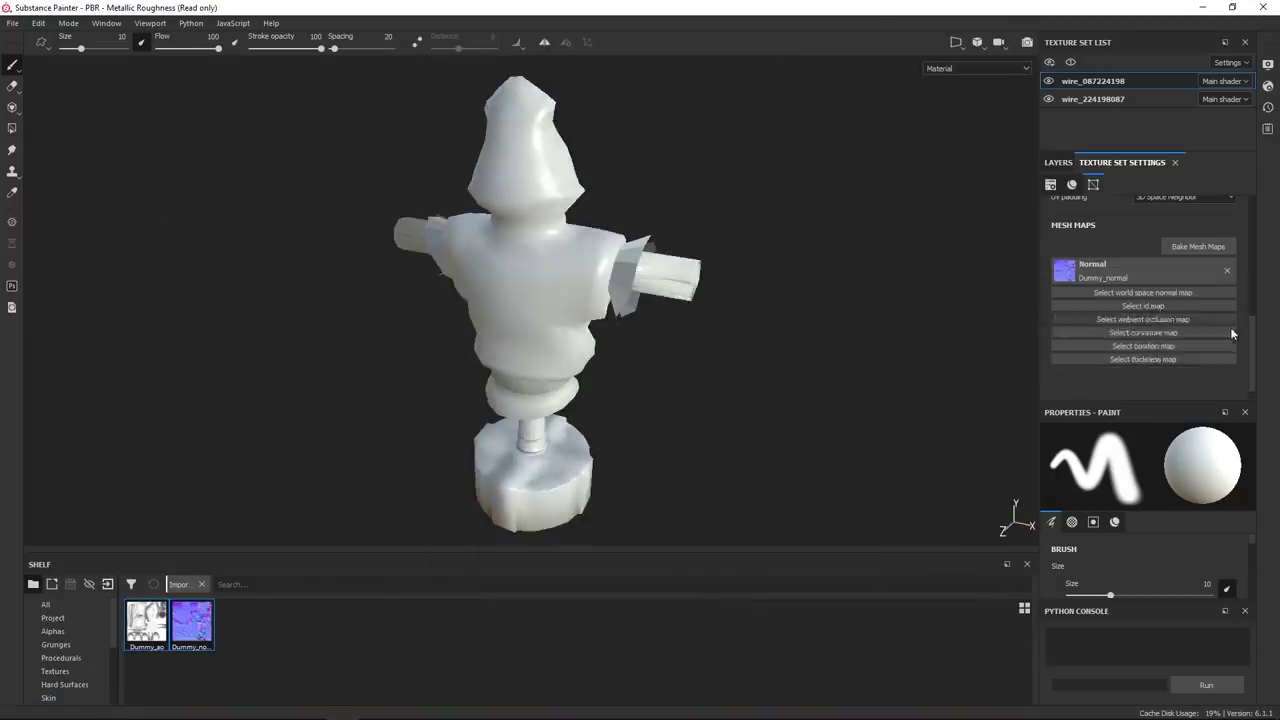
Step: Switch to the second texture set and rename it Dummy
click(1093, 99)
middle_drag(837, 363, 646, 312)
alt+drag(185, 322, 743, 366)
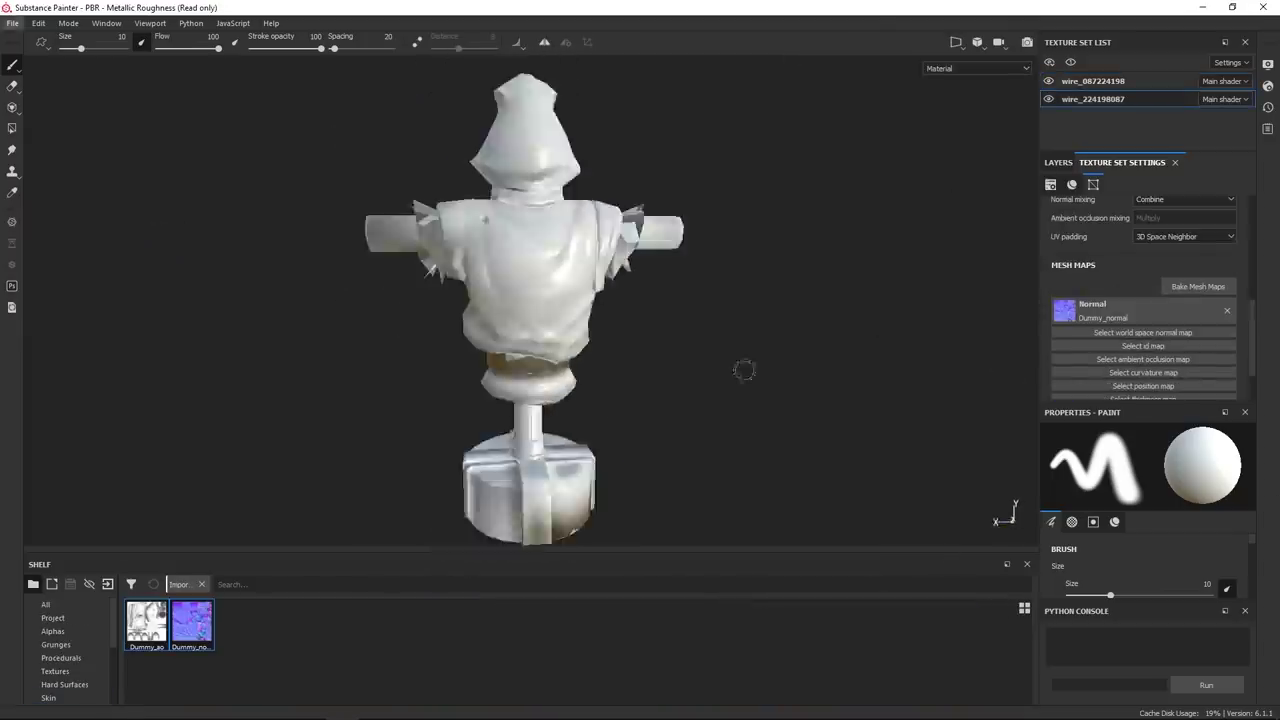
click(955, 42)
text(Dummy)
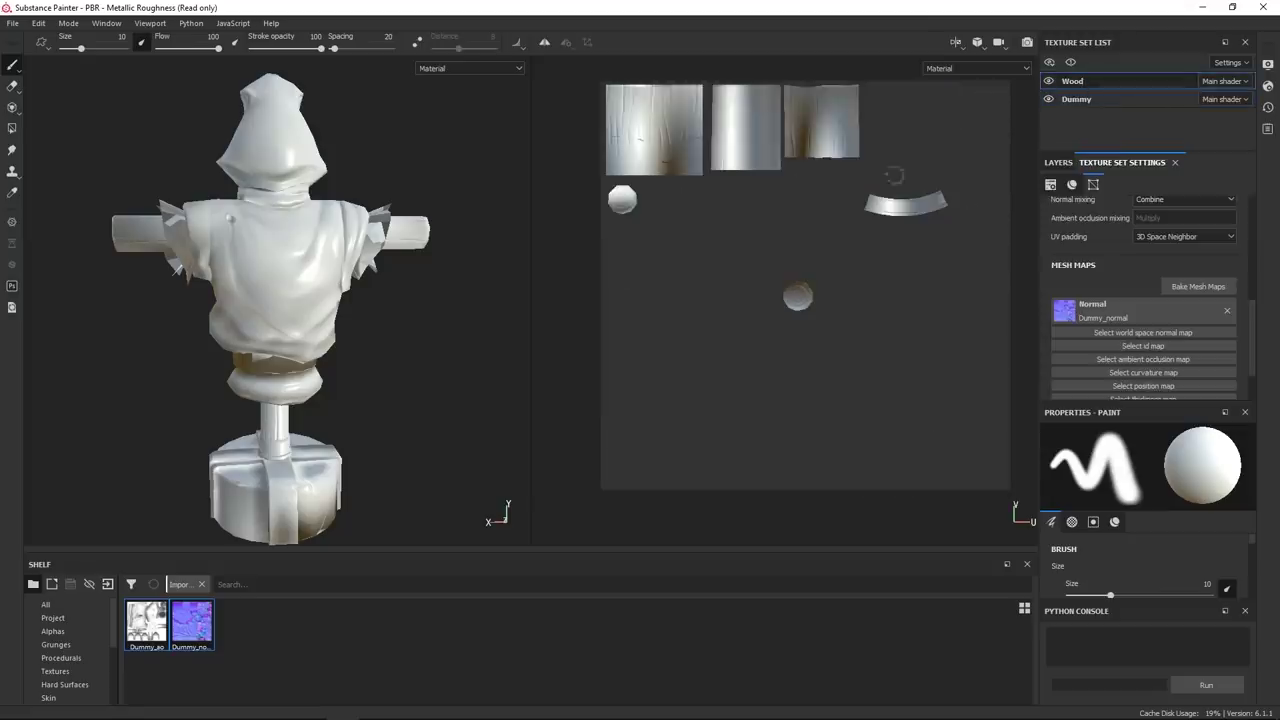
Step: Add tan wood fill layers to the Wood set, with height off and roughness on
click(1187, 183)
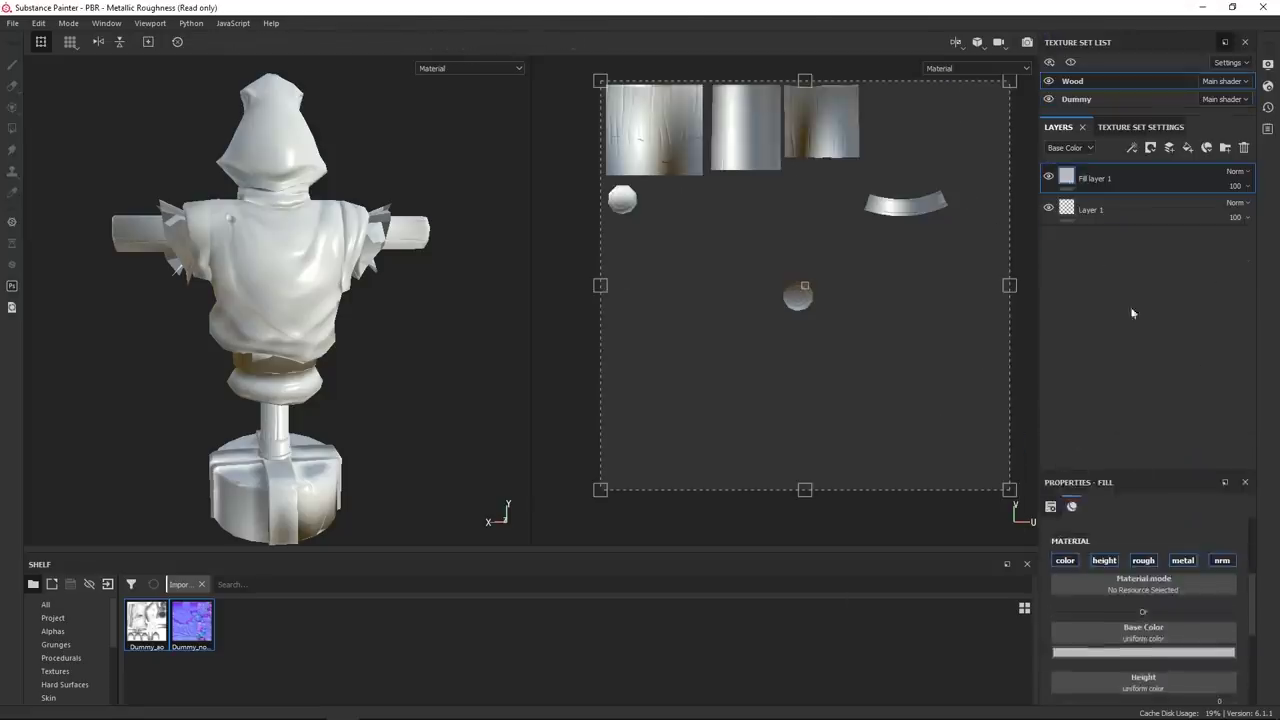
click(1143, 520)
click(1149, 603)
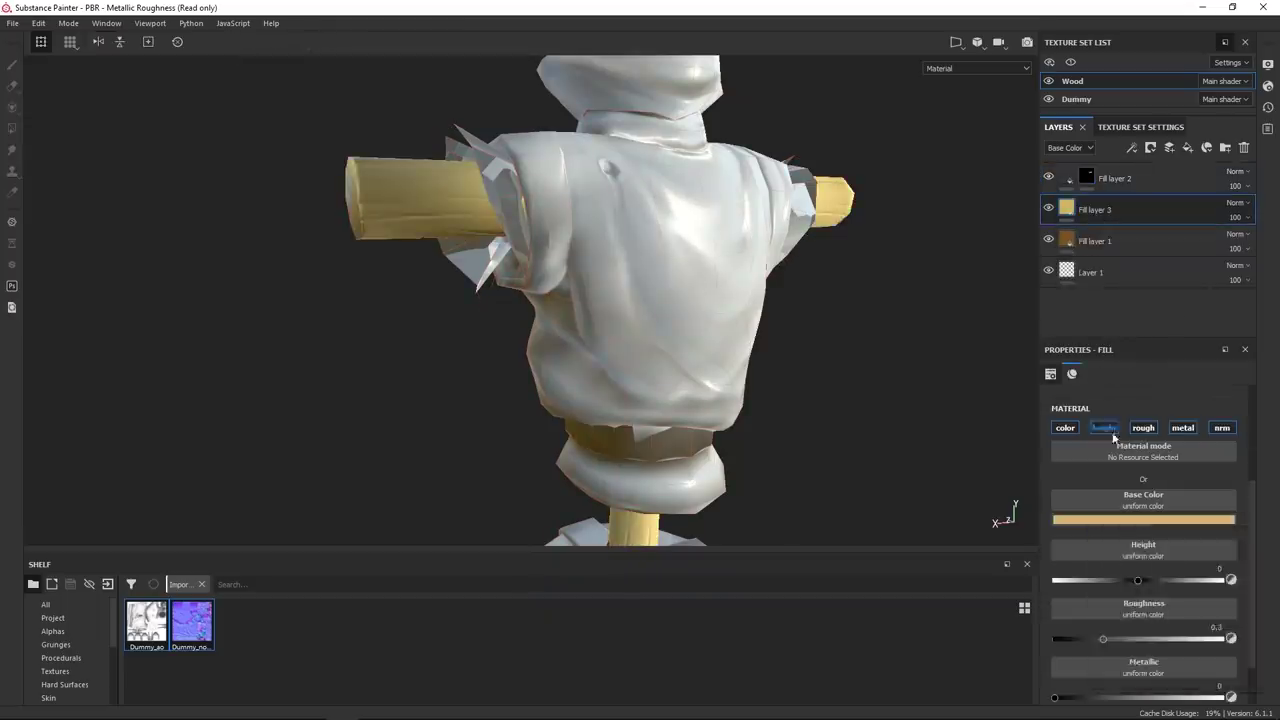
click(1187, 188)
click(1143, 428)
click(1114, 209)
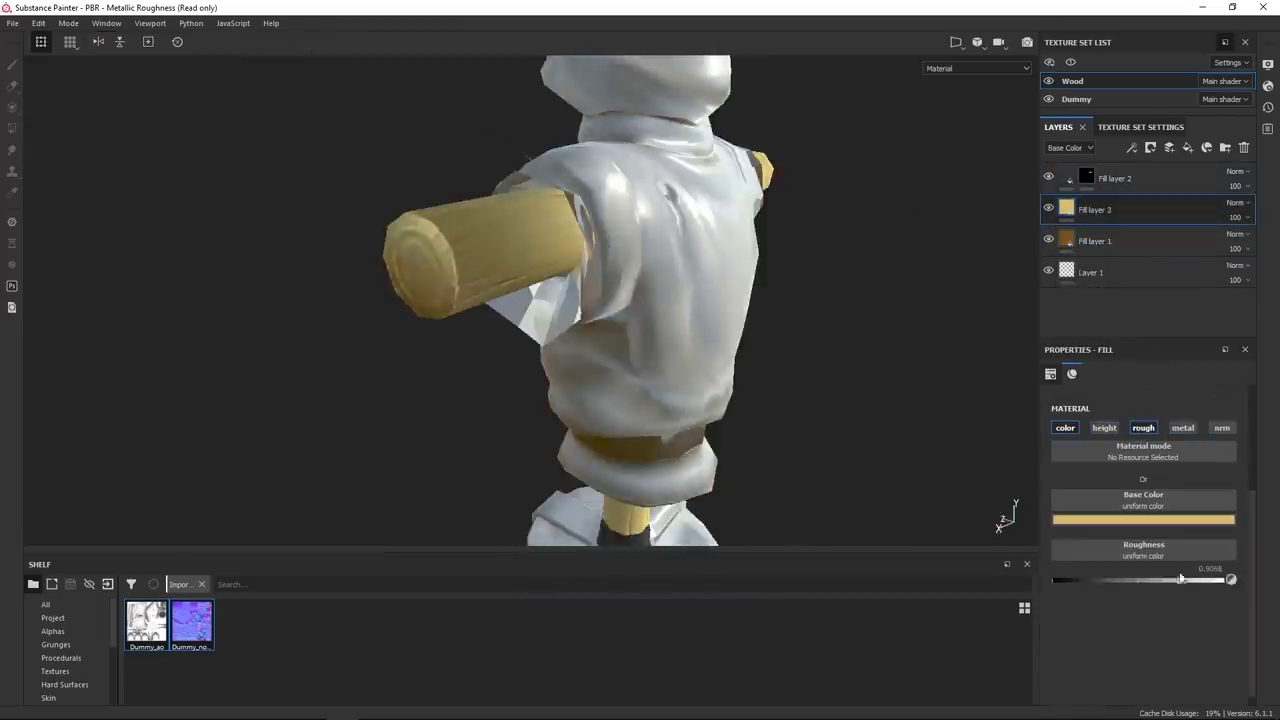
alt+drag(700, 300, 953, 304)
click(1143, 519)
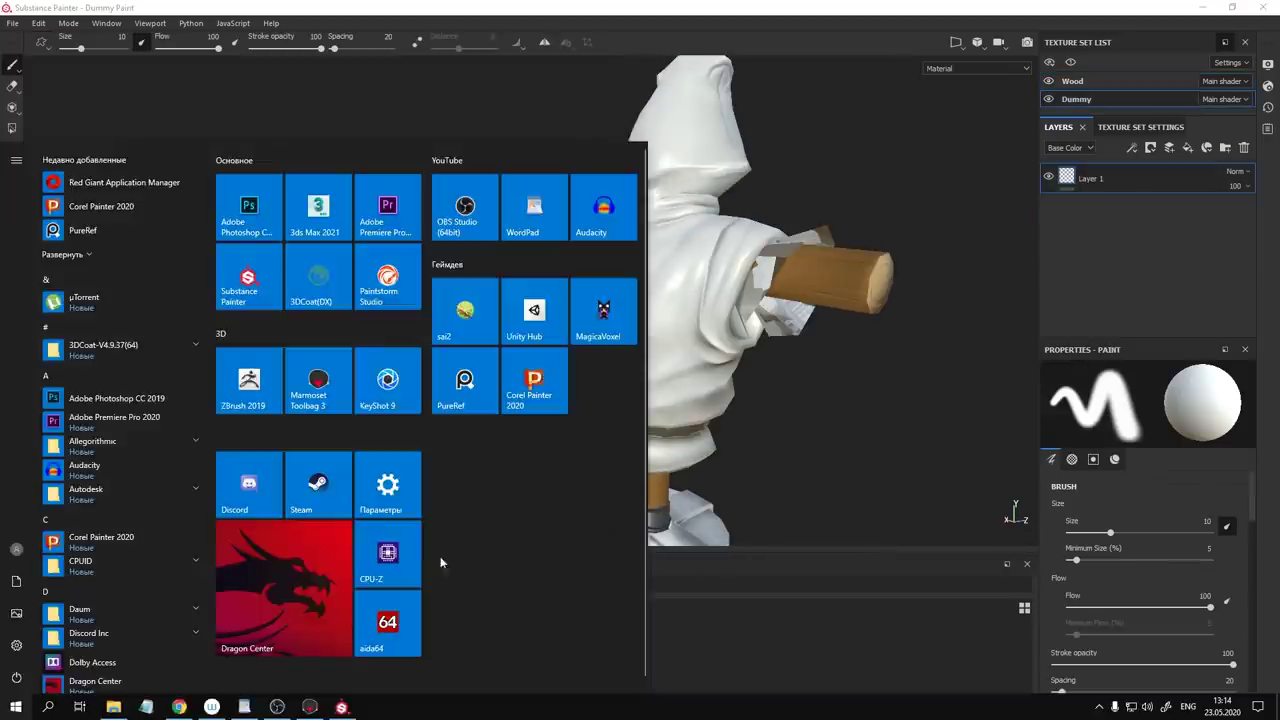
Step: Add a brown fill layer with roughness to the Dummy set and give it a black mask
click(1187, 148)
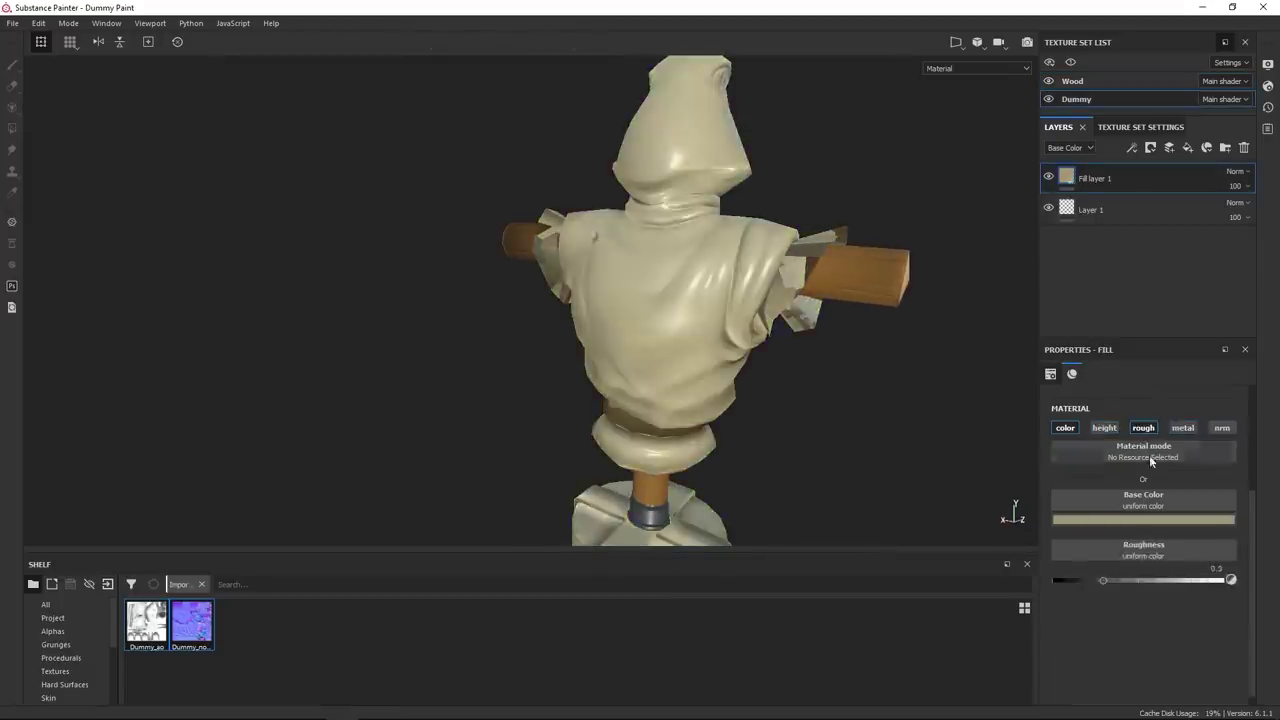
click(1143, 428)
alt+drag(700, 300, 482, 334)
click(1143, 519)
click(1144, 609)
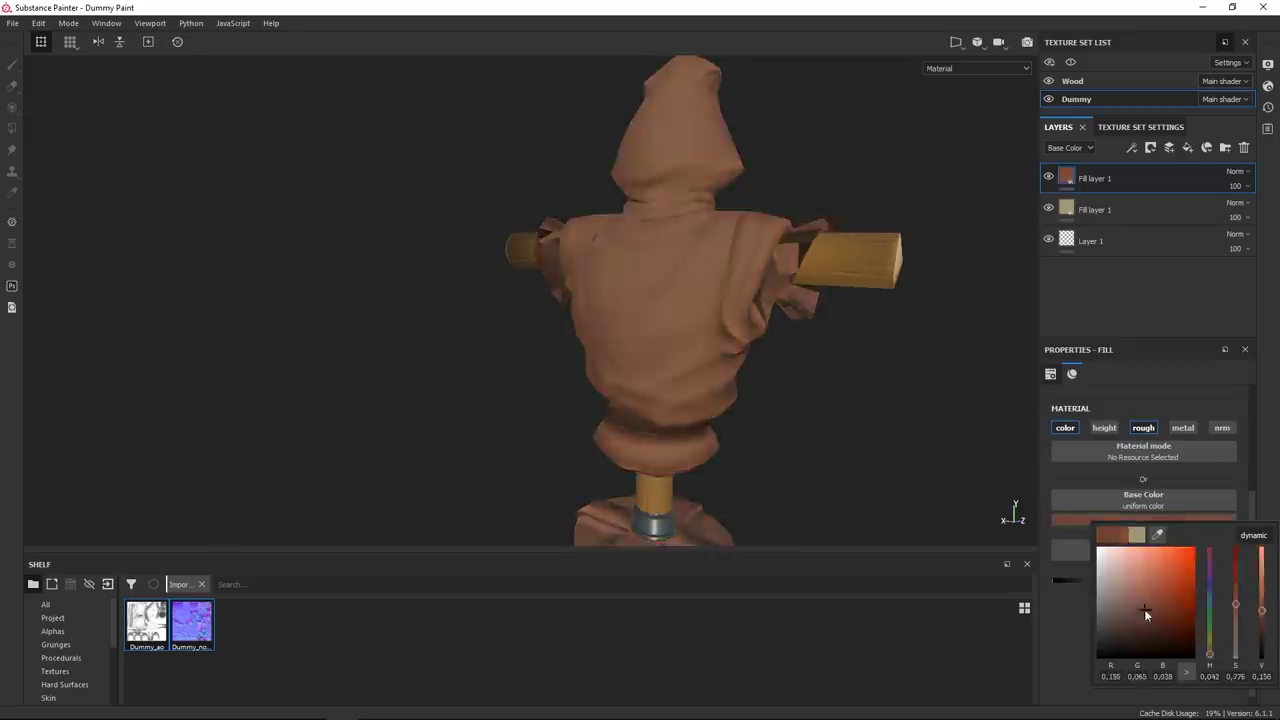
mouse_move(692, 408)
alt+mouse_down()
mouse_move(488, 251)
mouse_move(731, 347)
alt+mouse_up()
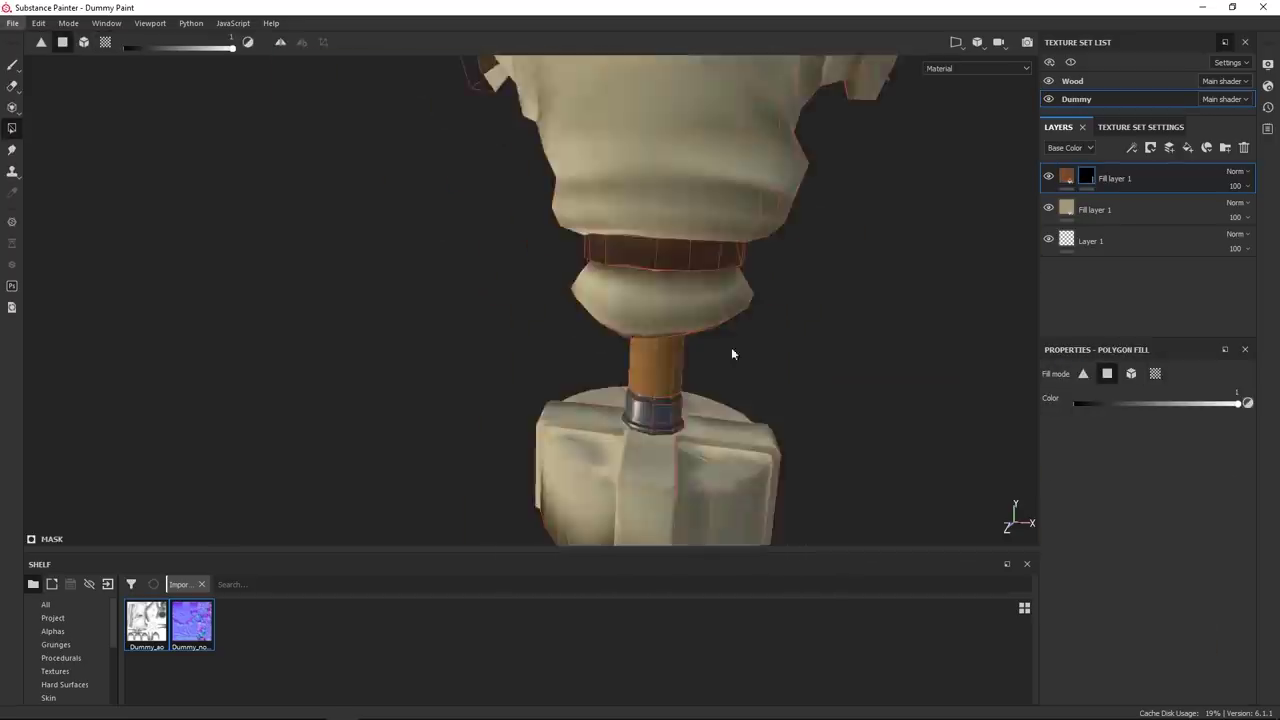
click(1133, 209)
Step: Polygon-fill the brown band faces in the fill layer's mask
key(ctrl+d)
click(1143, 519)
scroll(749, 391, down, 3)
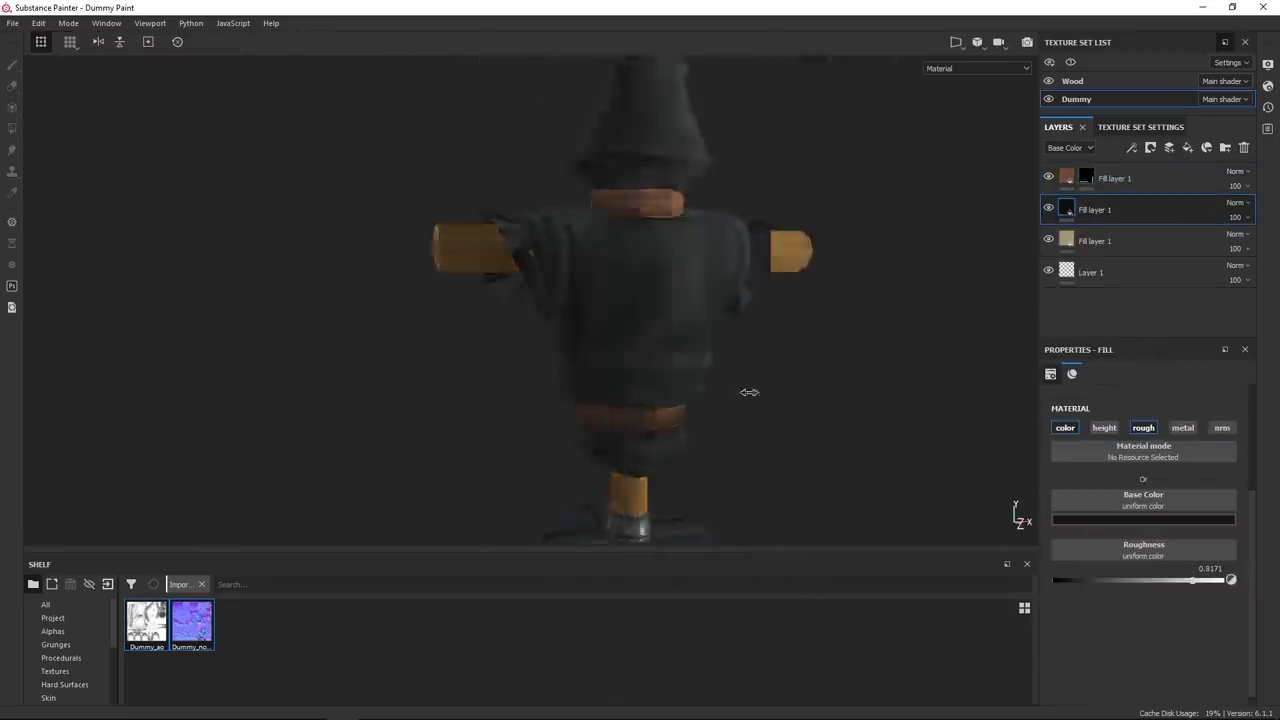
key(4)
mouse_move(794, 366)
alt+mouse_down()
mouse_move(834, 150)
mouse_move(865, 265)
alt+mouse_up()
key(f)
Step: Add a dark fill layer with a black mask and name it 'Stone Base'
click(1115, 180)
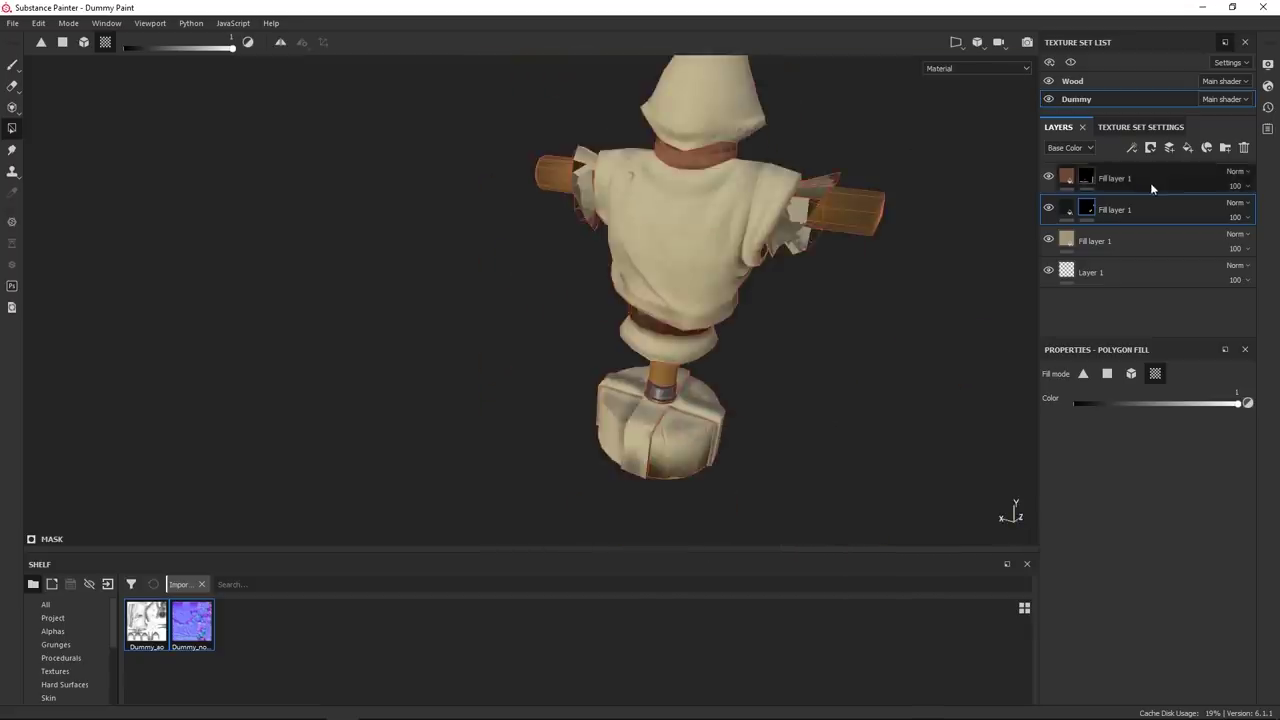
click(1187, 147)
click(1143, 519)
click(1105, 617)
right_click(1110, 178)
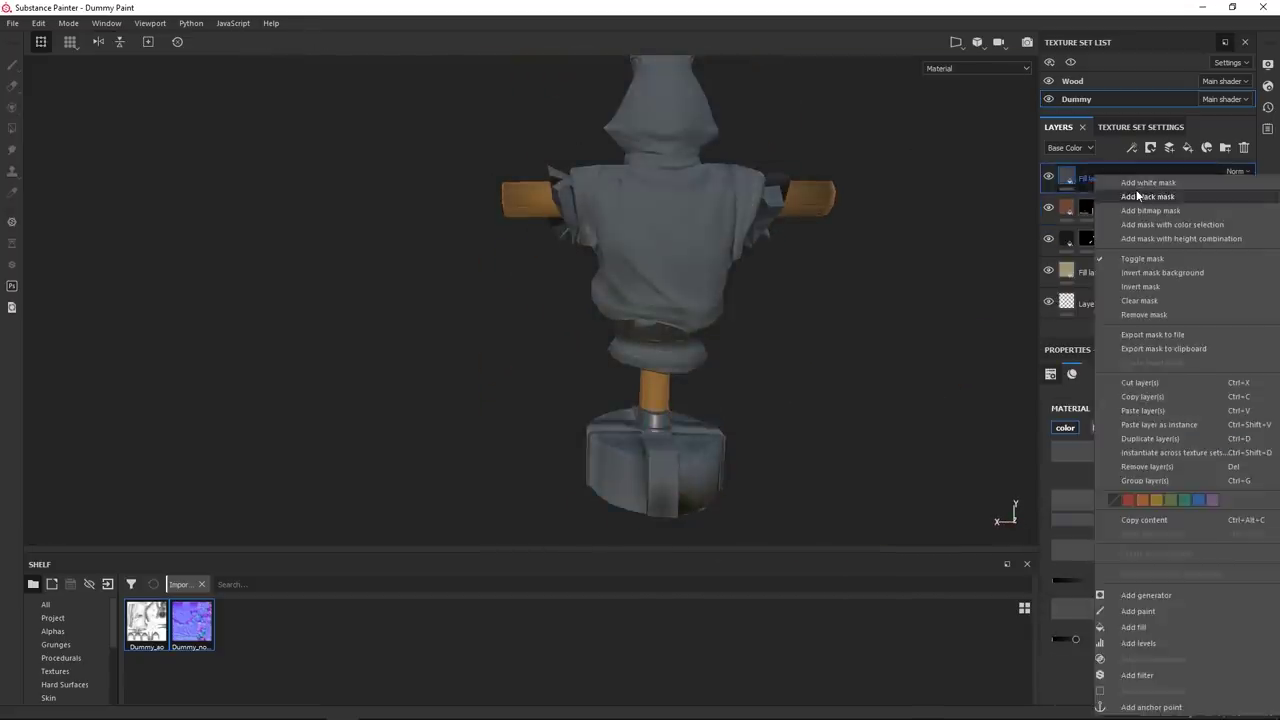
click(1060, 177)
key(4)
double_click(1112, 178)
text(Stone Base)
key(Return)
Step: Duplicate Stone Base, colour it blue-grey, and fill the base faces with it
key(ctrl+d)
scroll(851, 371, up, 5)
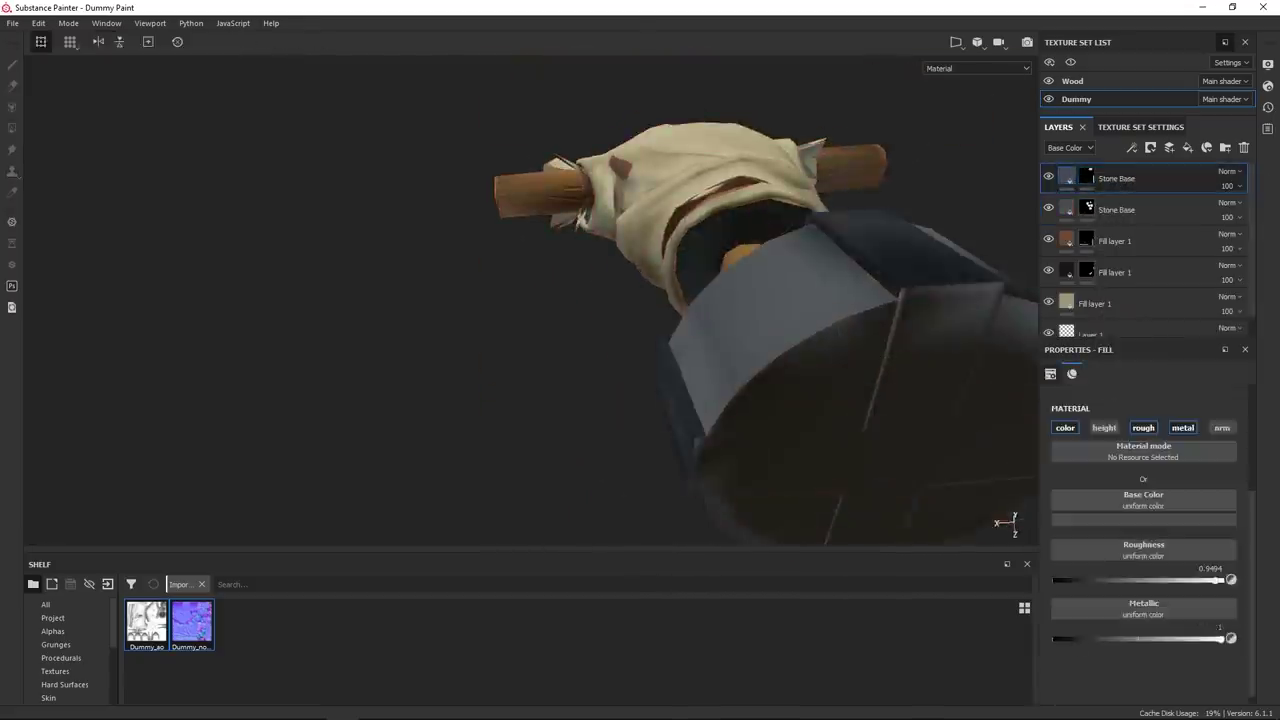
alt+drag(960, 288, 750, 400)
scroll(750, 400, down, 5)
click(1143, 519)
click(1103, 615)
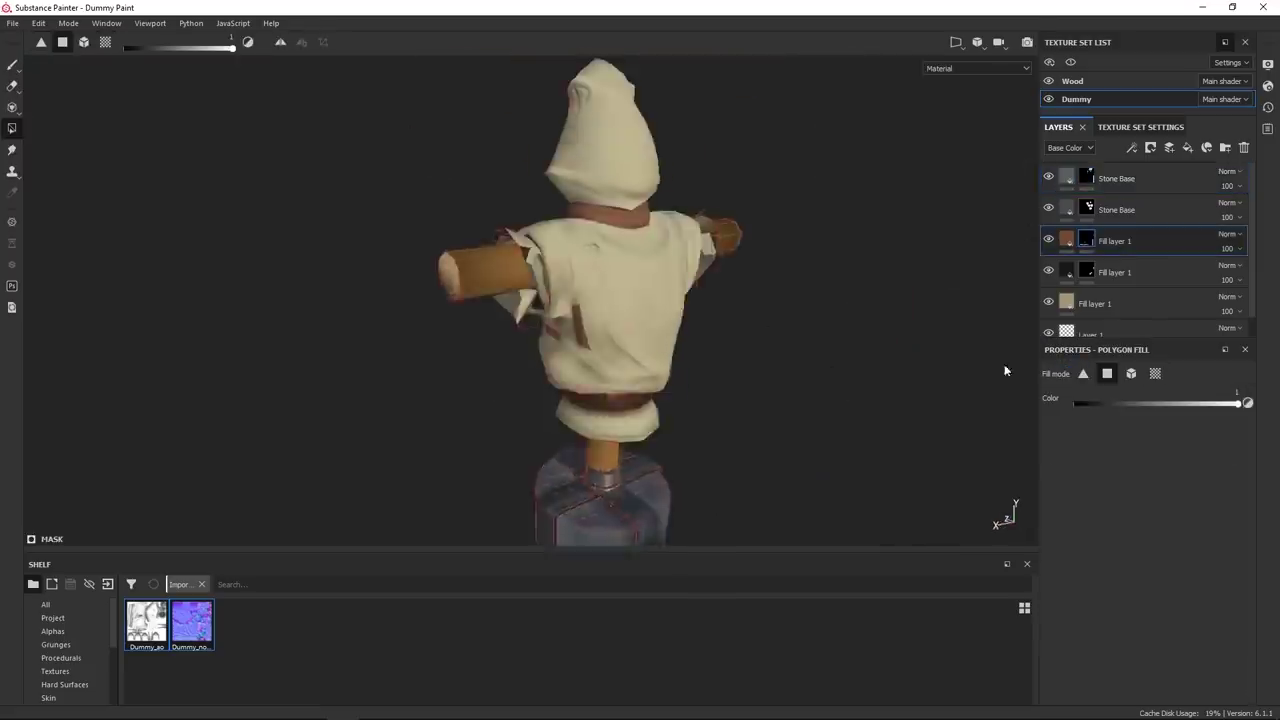
click(1086, 240)
scroll(1004, 364, down, 3)
alt+drag(1004, 364, 747, 331)
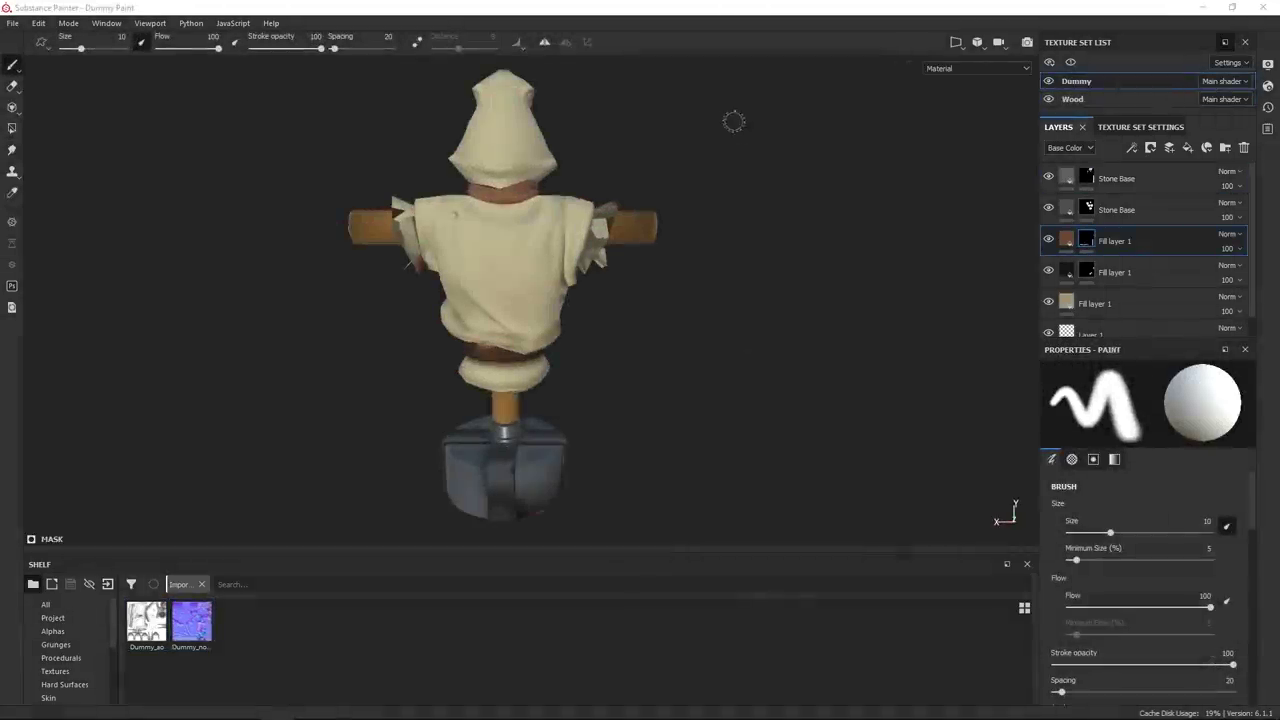
Step: Choose a different normal map format in Project Configuration and confirm
key(p)
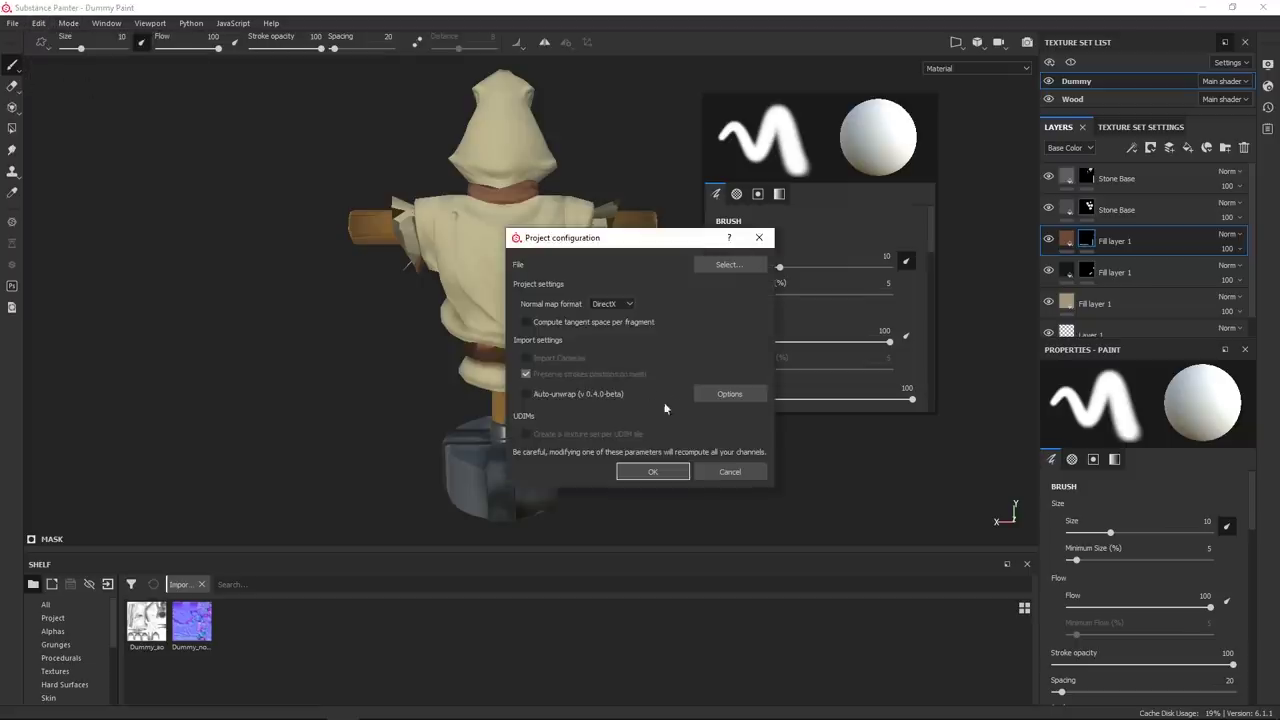
click(617, 322)
click(654, 471)
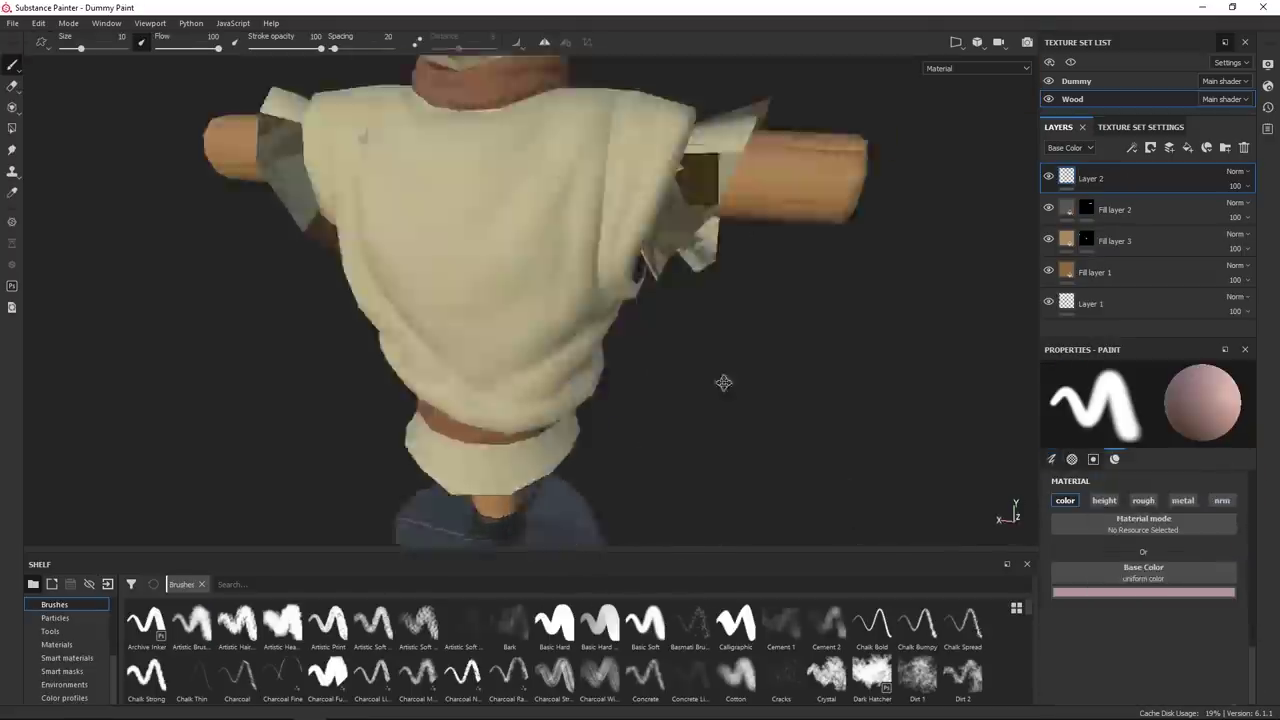
Step: Paint wood grain detail on the posts with one of Kyle's brushes
scroll(650, 626, down, 5)
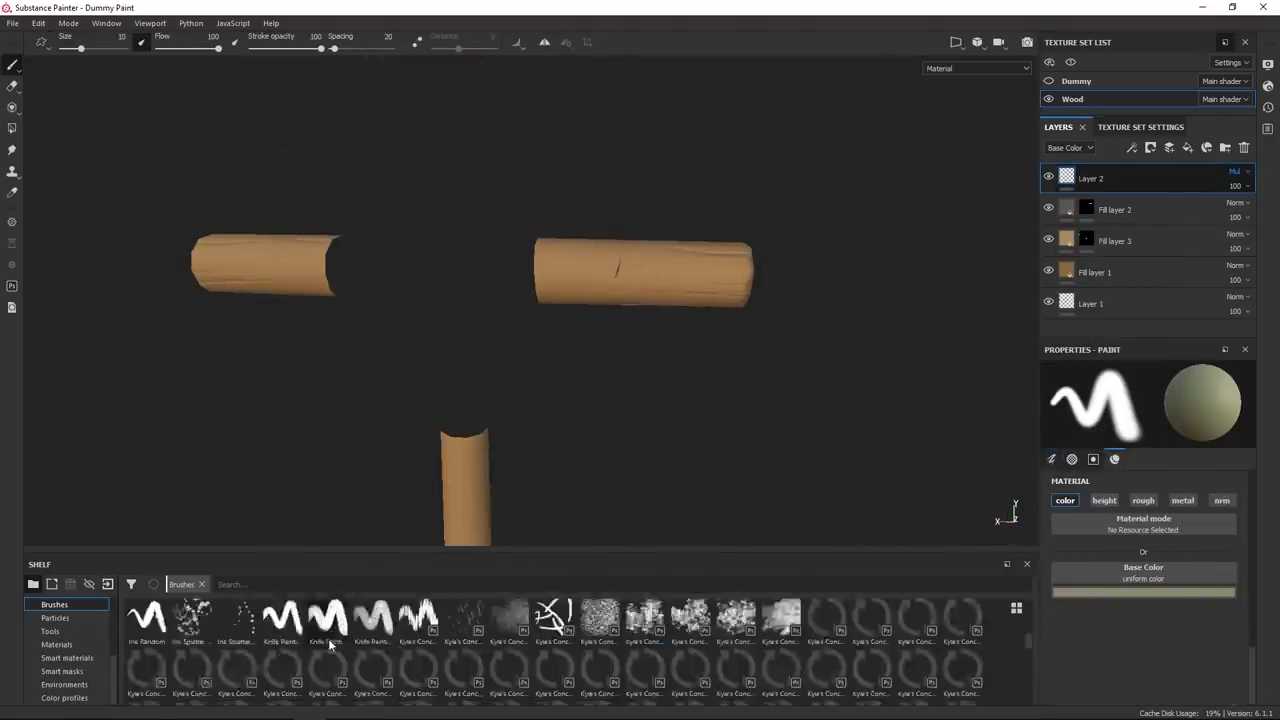
click(508, 620)
alt+drag(591, 214, 608, 357)
scroll(1107, 534, up, 1)
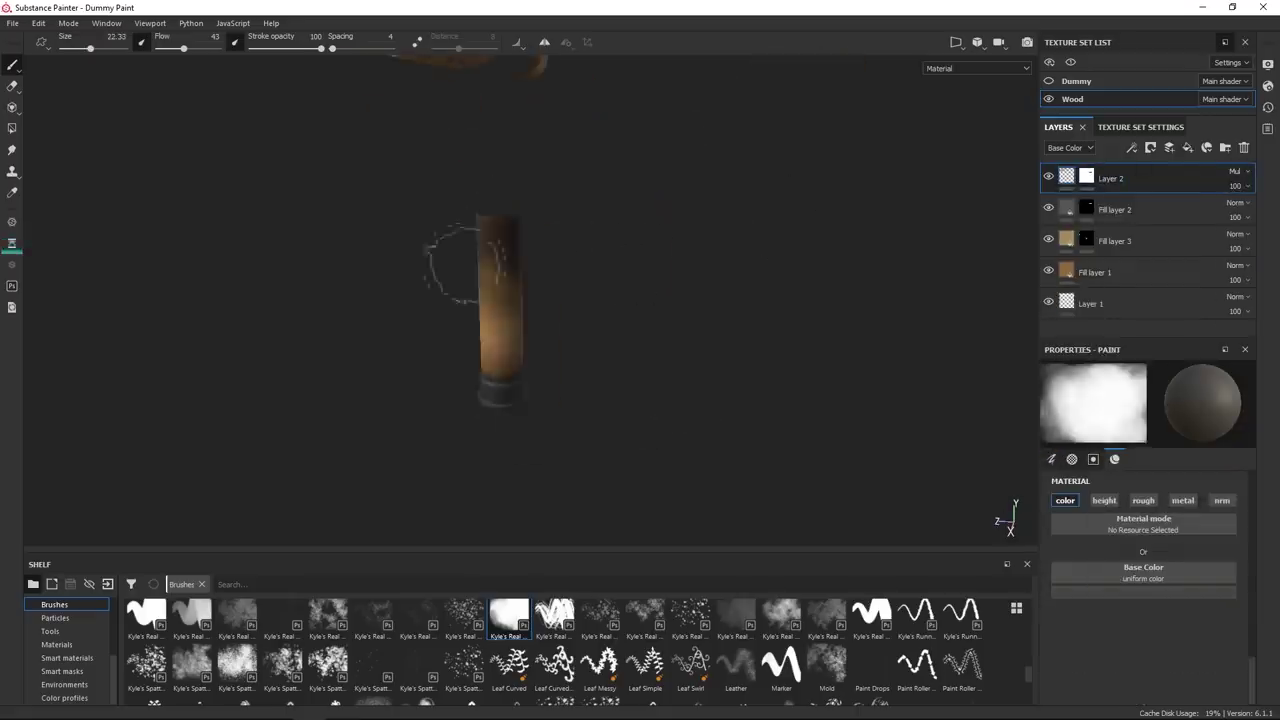
Step: Add an inverted Mask Editor generator to the fill layer's mask
right_click(1090, 207)
click(1146, 420)
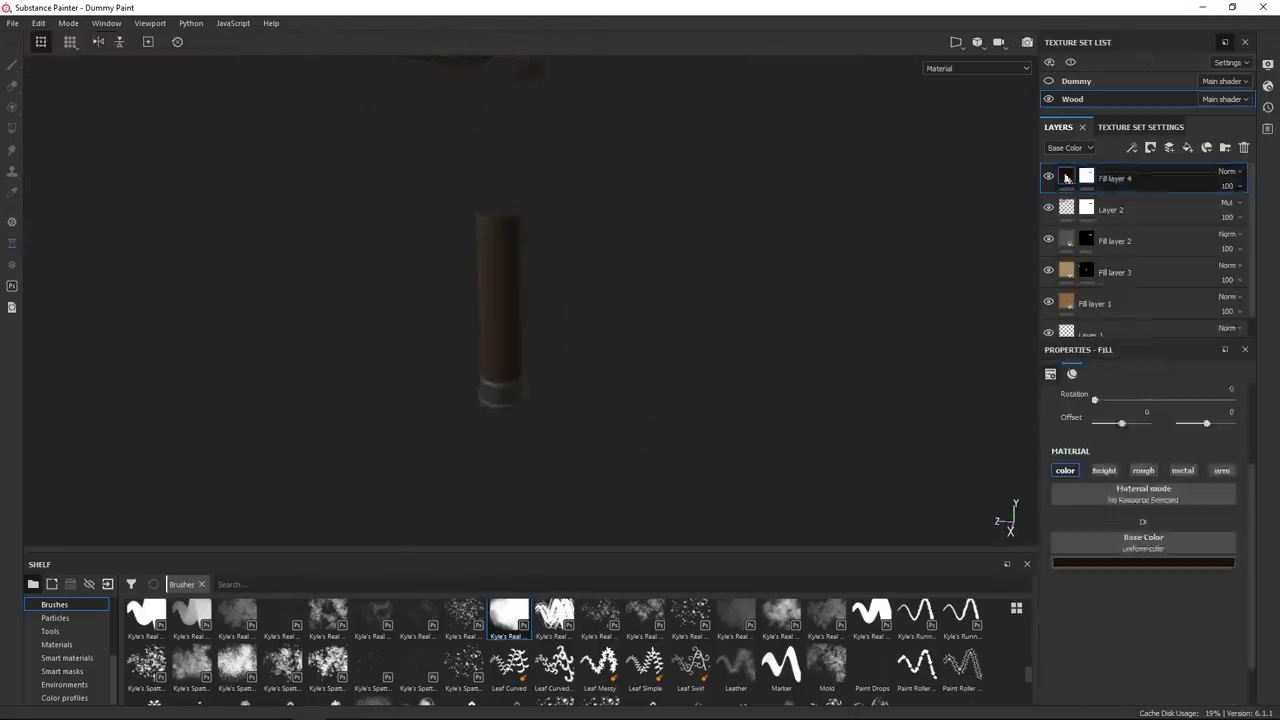
click(1135, 412)
click(1149, 542)
click(1153, 470)
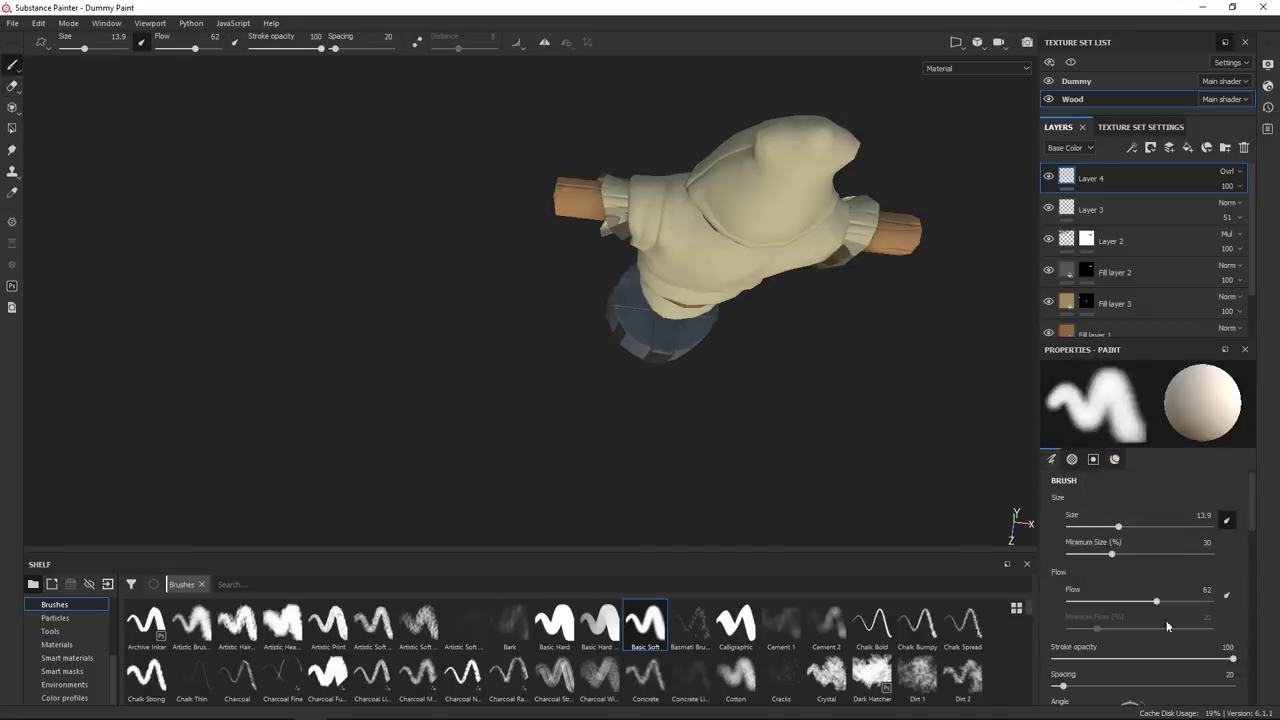
Step: Set Layer 3's blend mode for dirt shading, then paint the red target and X eyes
drag(1028, 613, 1045, 672)
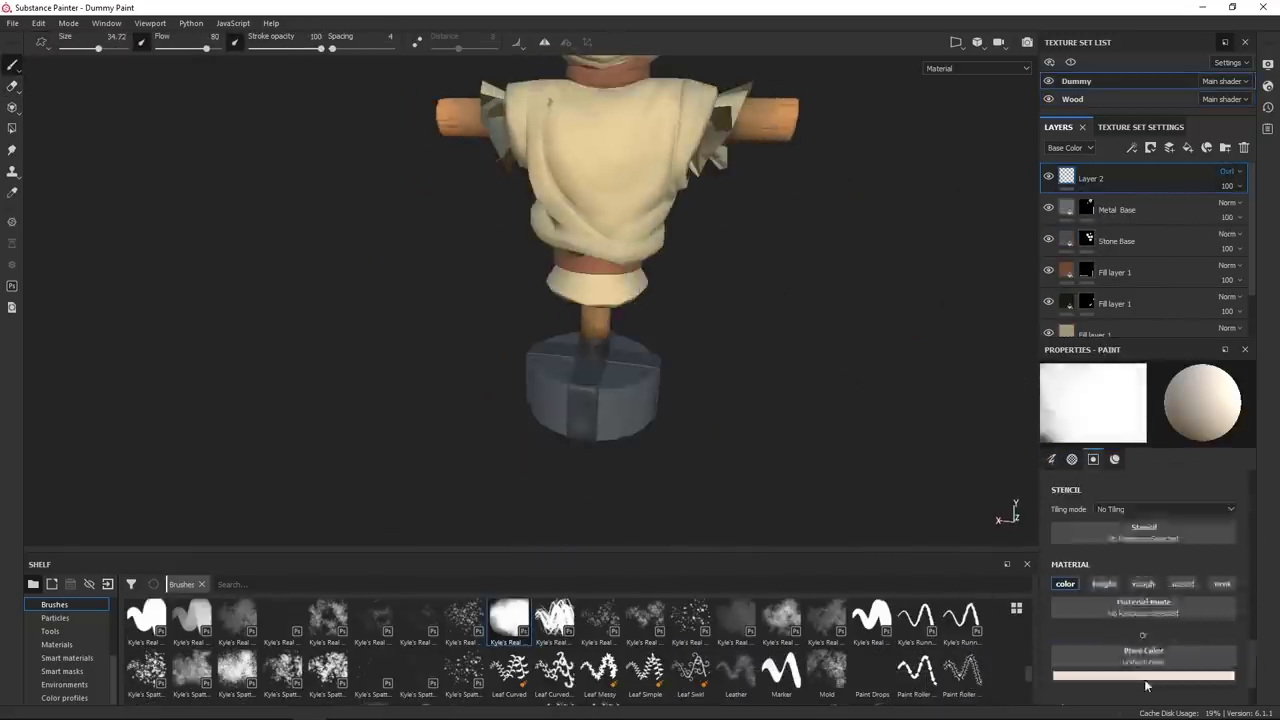
click(1228, 171)
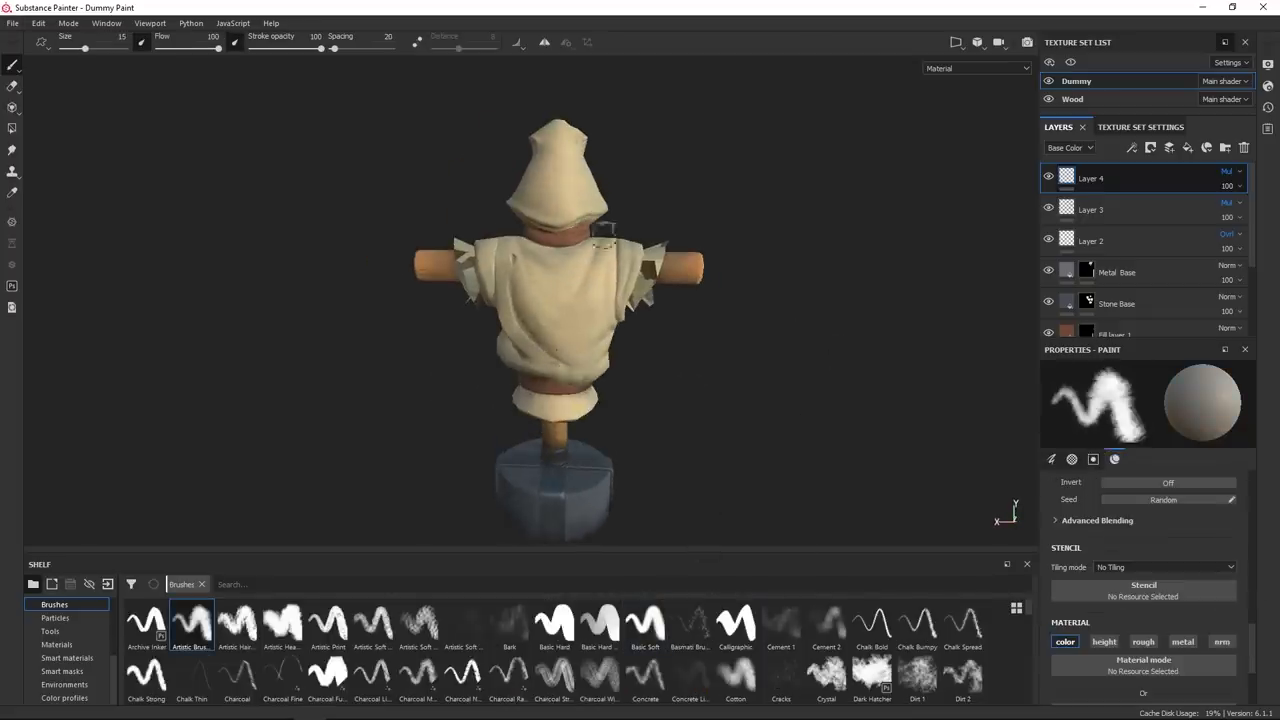
scroll(605, 232, up, 2)
scroll(605, 232, up, 2)
scroll(700, 300, up, 2)
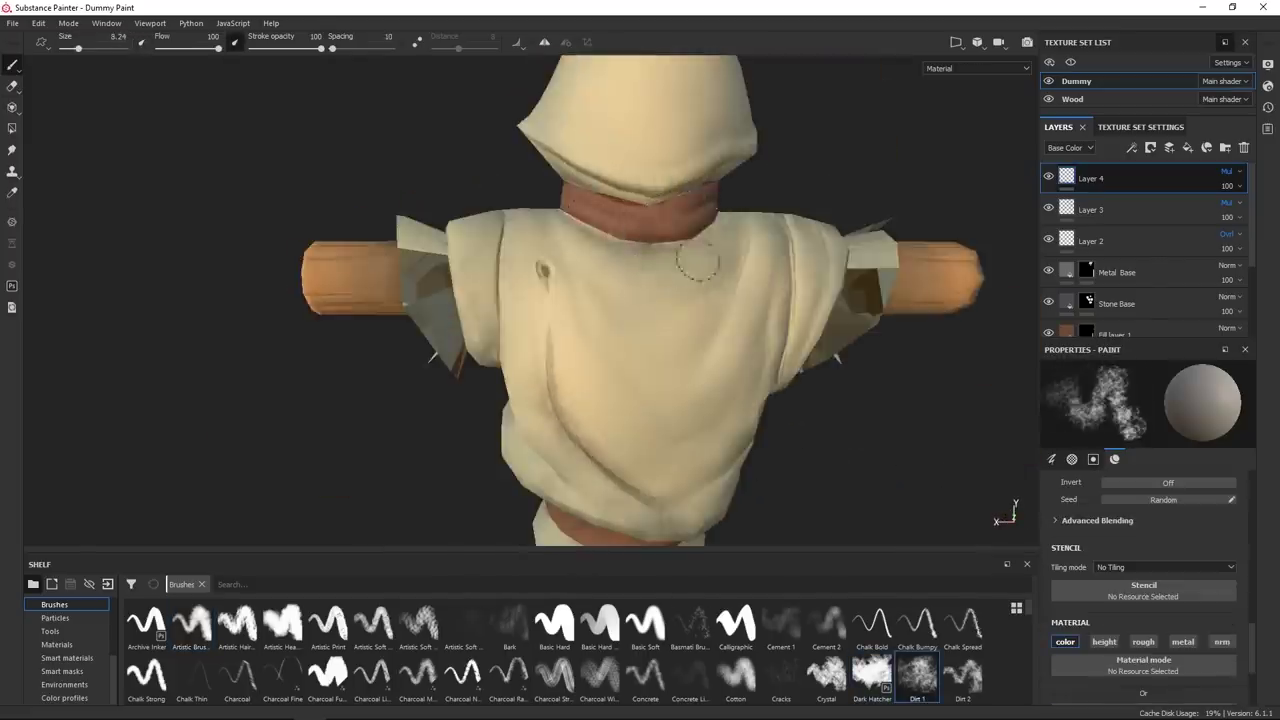
scroll(697, 262, down, 3)
alt+drag(814, 294, 804, 249)
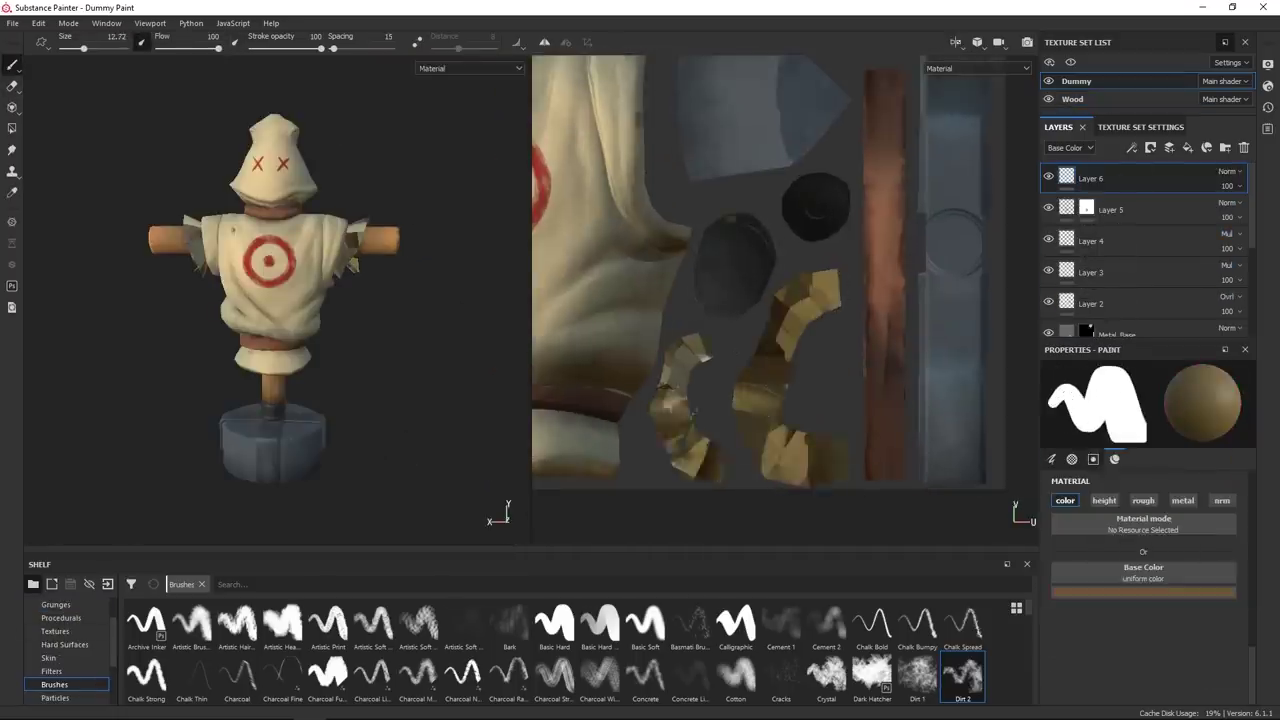
Step: Paint straw tufts around the shoulders on an opacity layer, then export to Marmoset
key(4)
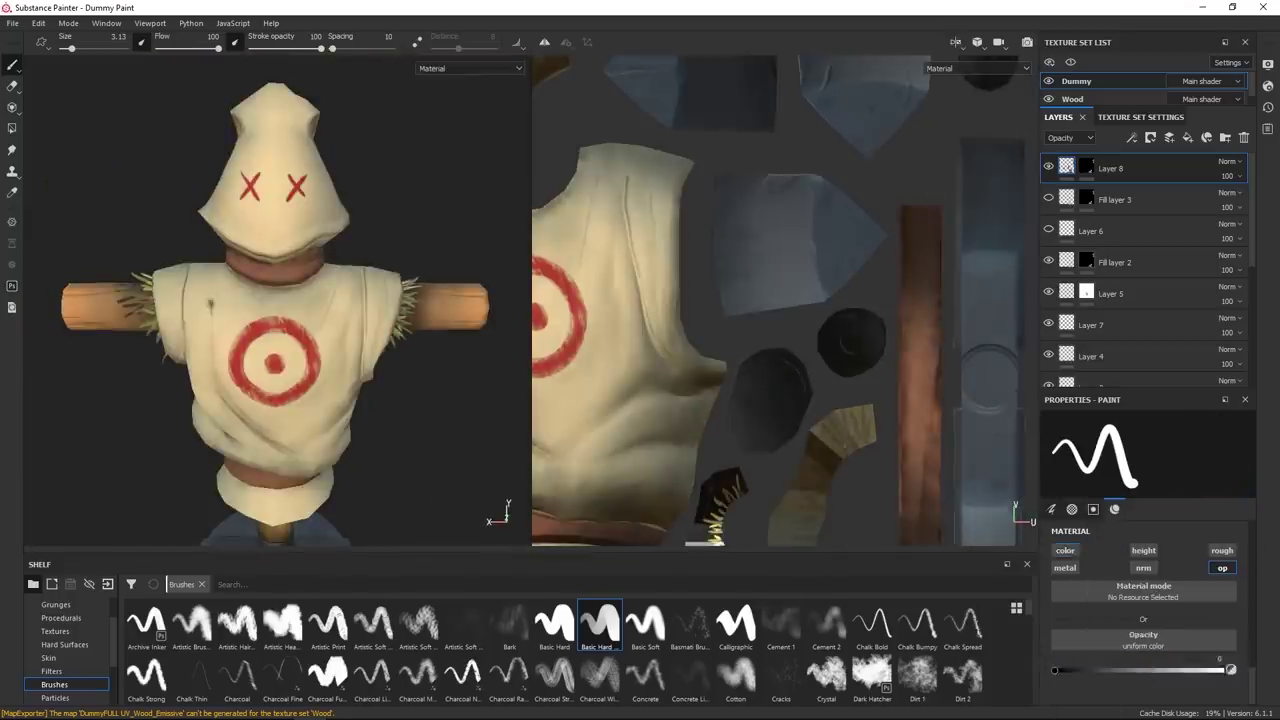
alt+drag(250, 240, 409, 241)
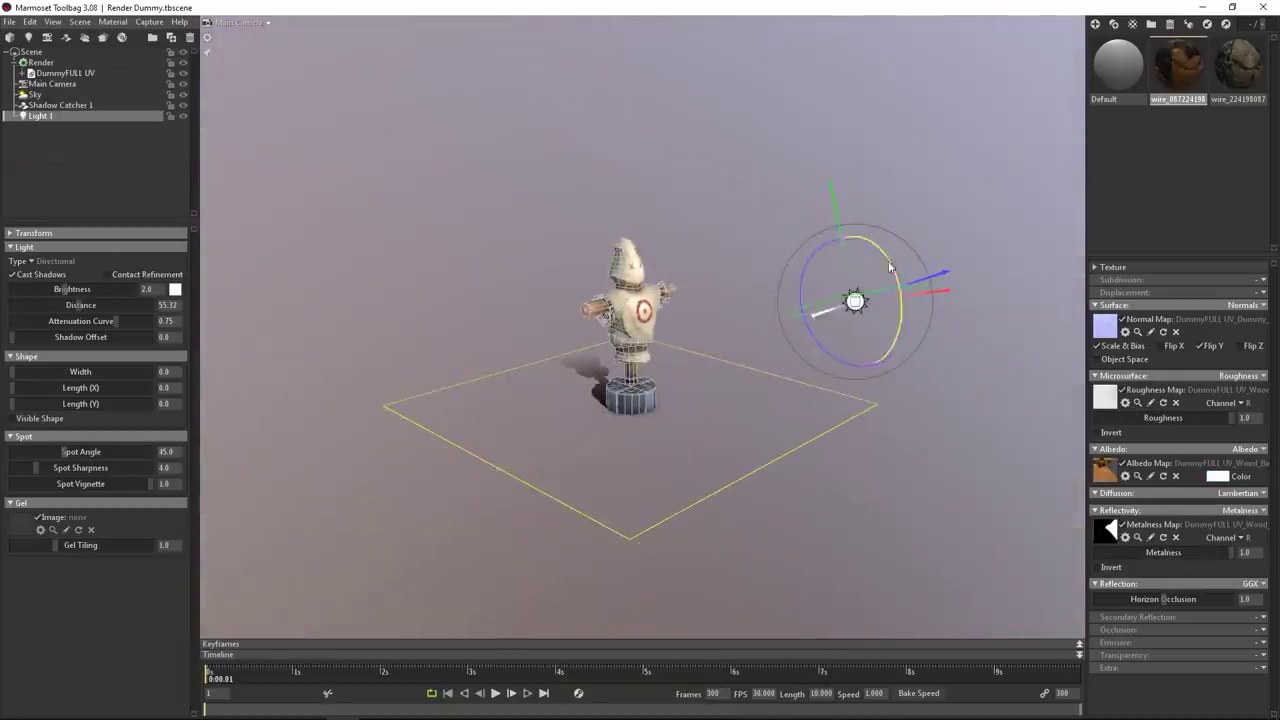
Step: Turn the dummy toward the camera and undo its rotation so it stands upright
drag(762, 372, 560, 372)
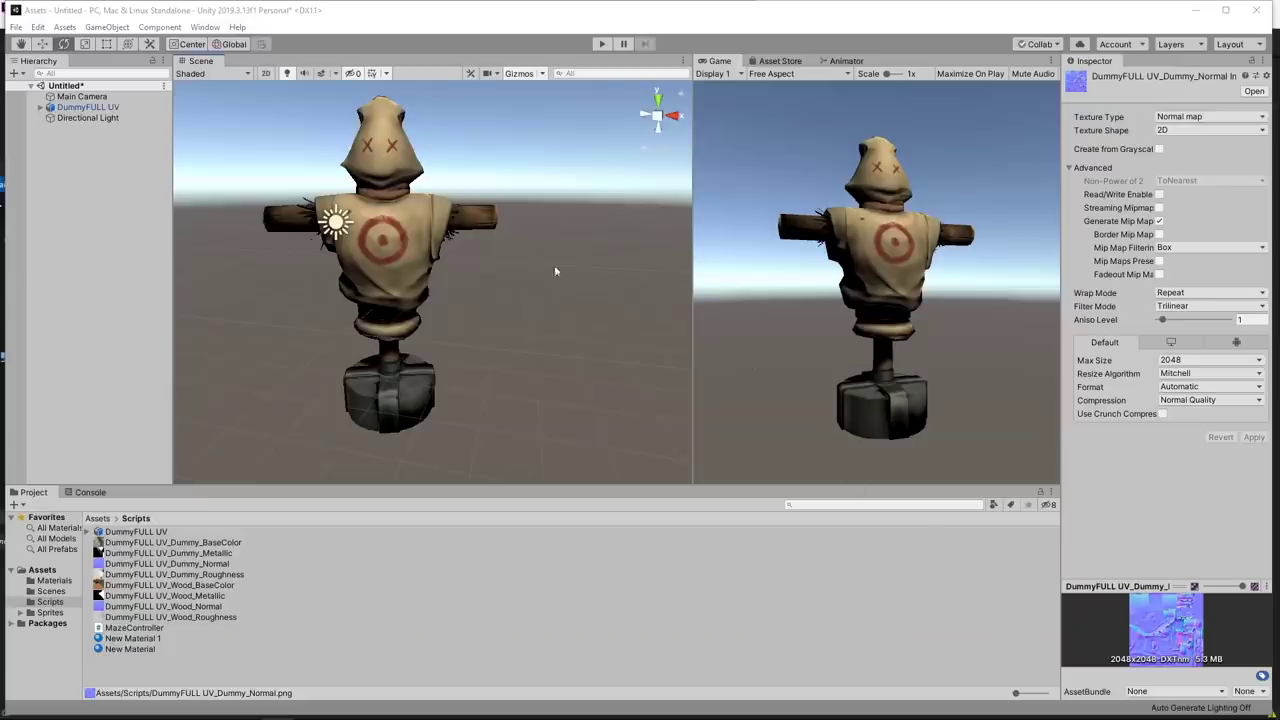
mouse_move(556, 271)
alt+mouse_down()
mouse_move(457, 308)
mouse_move(705, 265)
mouse_move(357, 307)
mouse_move(437, 149)
mouse_move(486, 343)
mouse_move(474, 301)
alt+mouse_up()
click(442, 290)
key(ctrl+z)
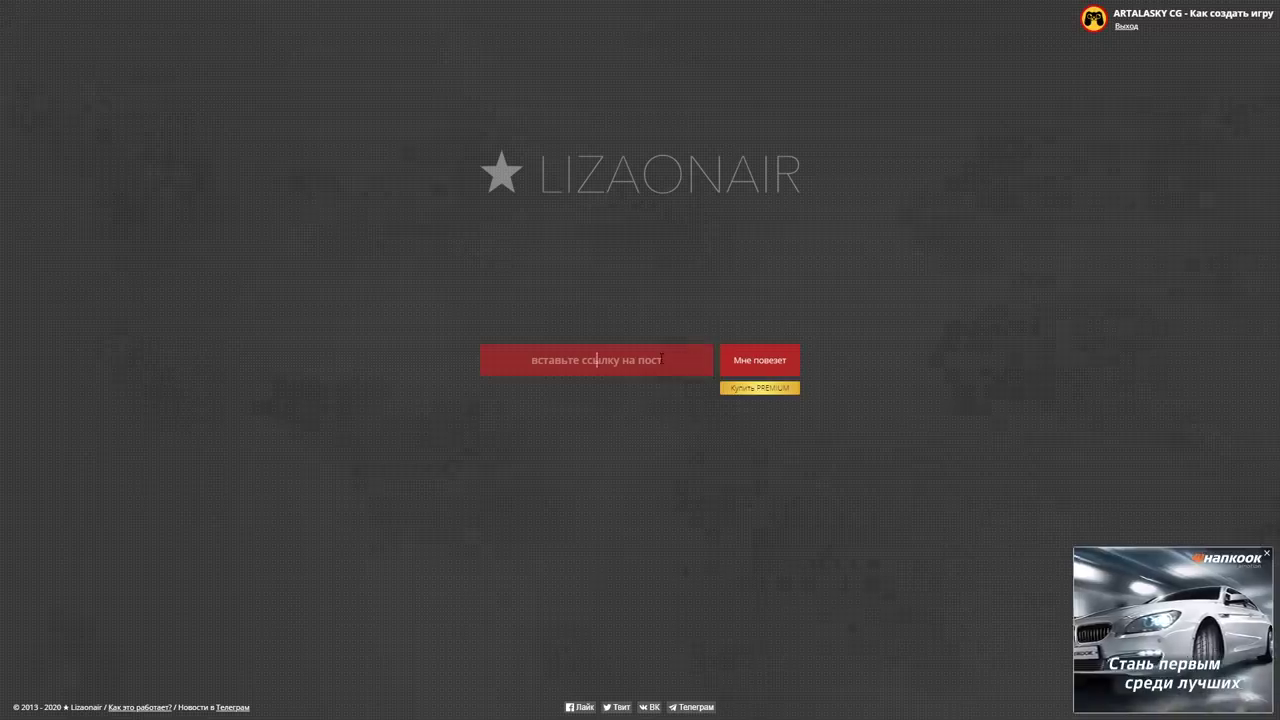
Step: Paste the YouTube video link and draw two new random commenters
text(https://youtu.be/LEJVCeoukOM)
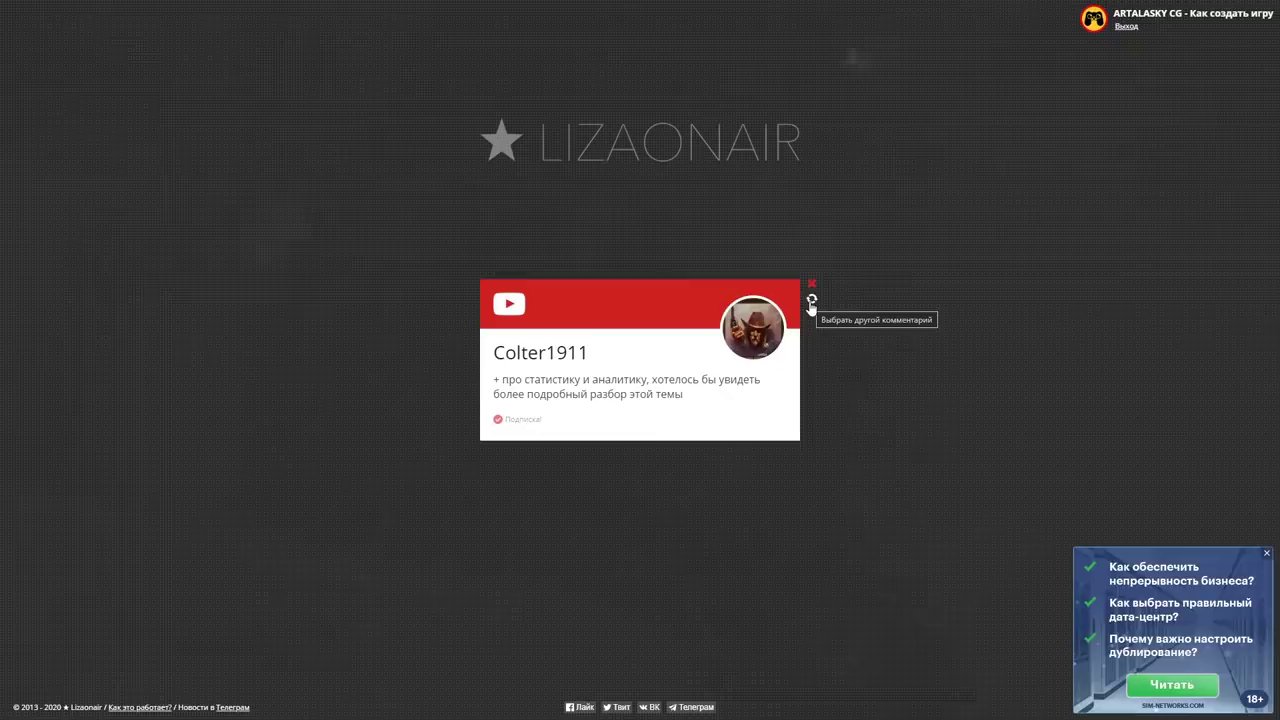
click(811, 300)
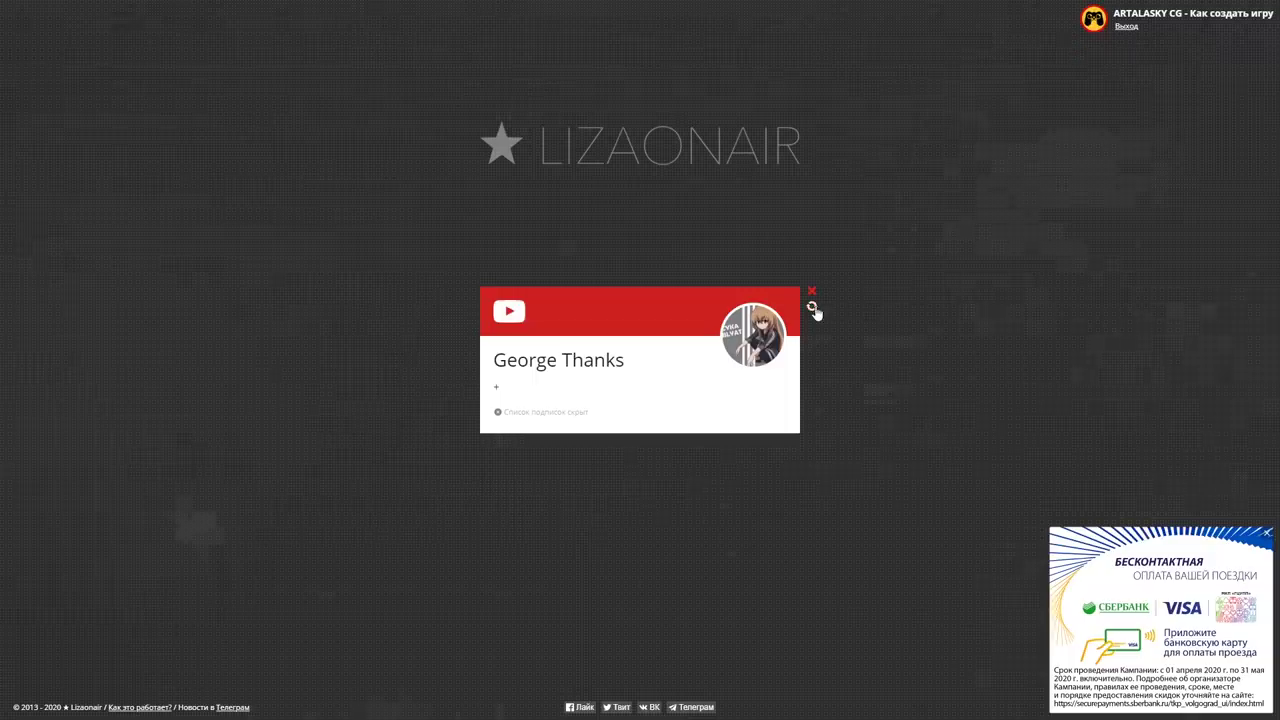
click(812, 306)
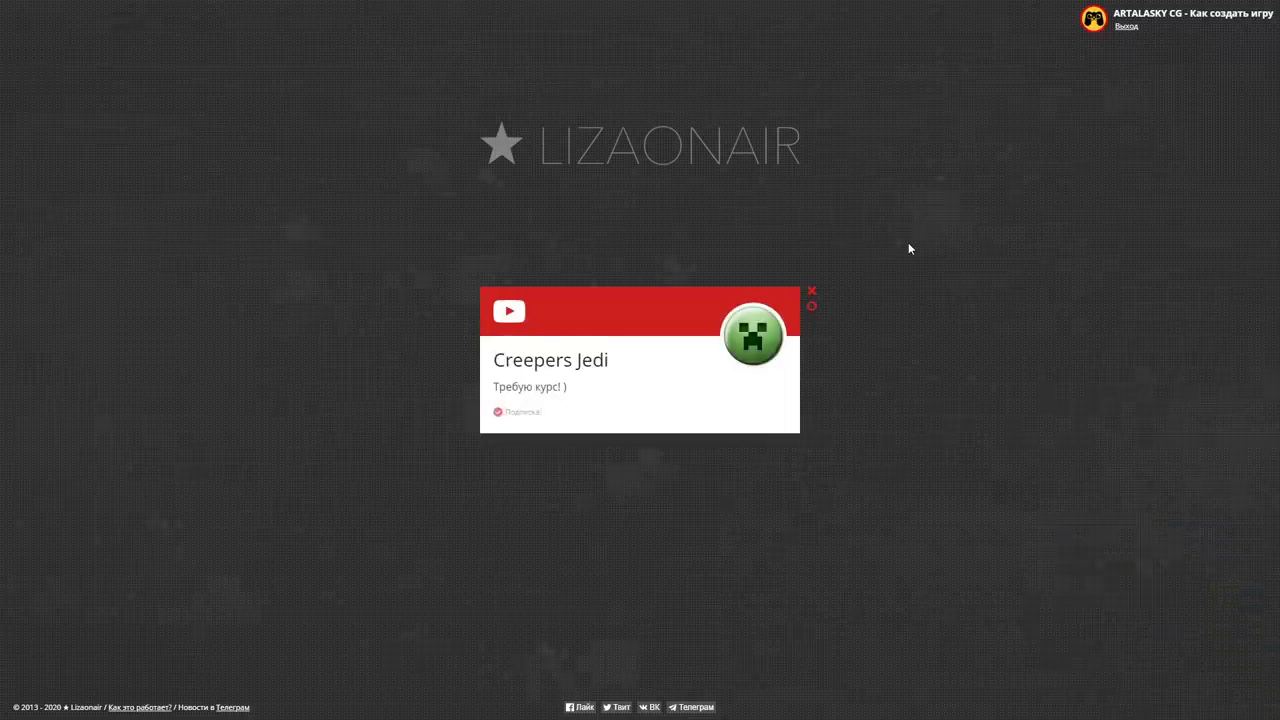